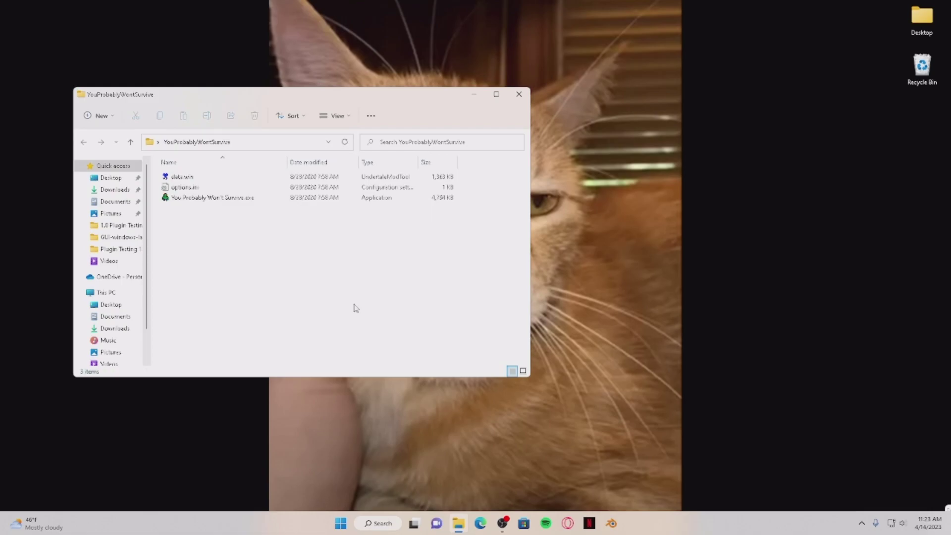
Open the GUI-windows-latest-Release folder and arrange it beside the YouProbablyWontSurvive game folder
drag(257, 101, 667, 157)
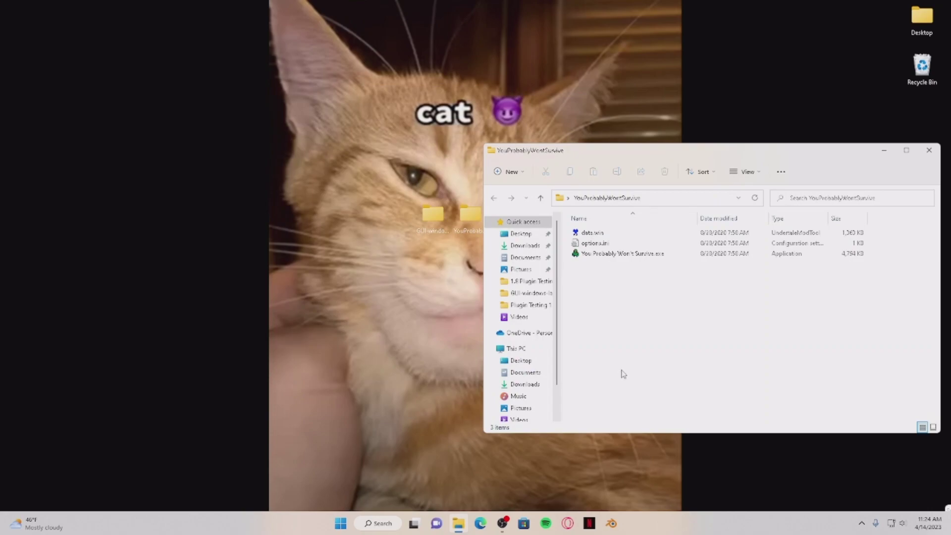
double_click(442, 233)
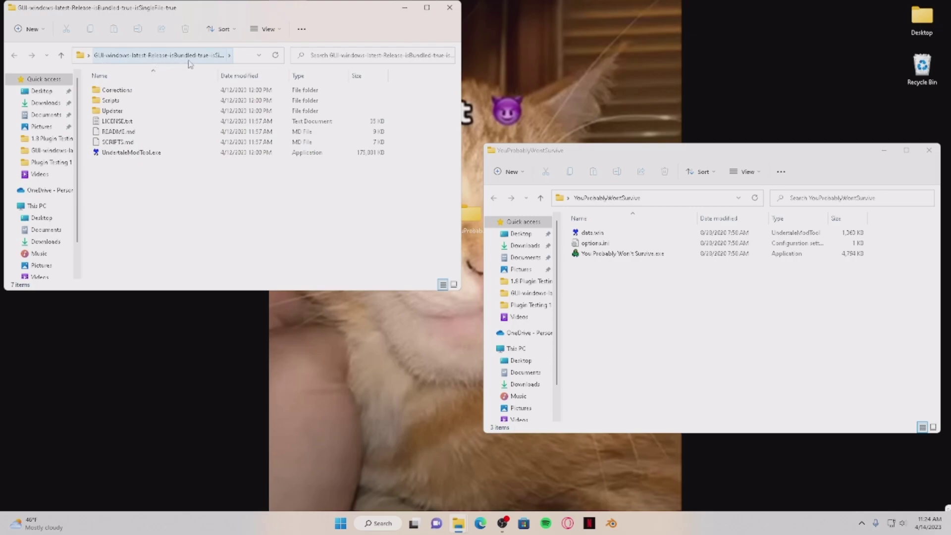
drag(276, 12, 240, 52)
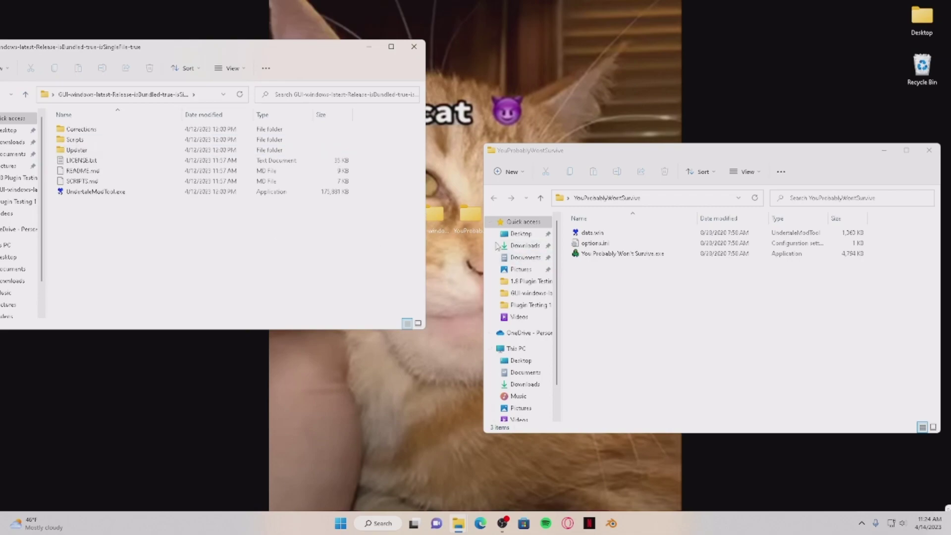
Open the game's data.win file with UndertaleModTool
right_click(590, 237)
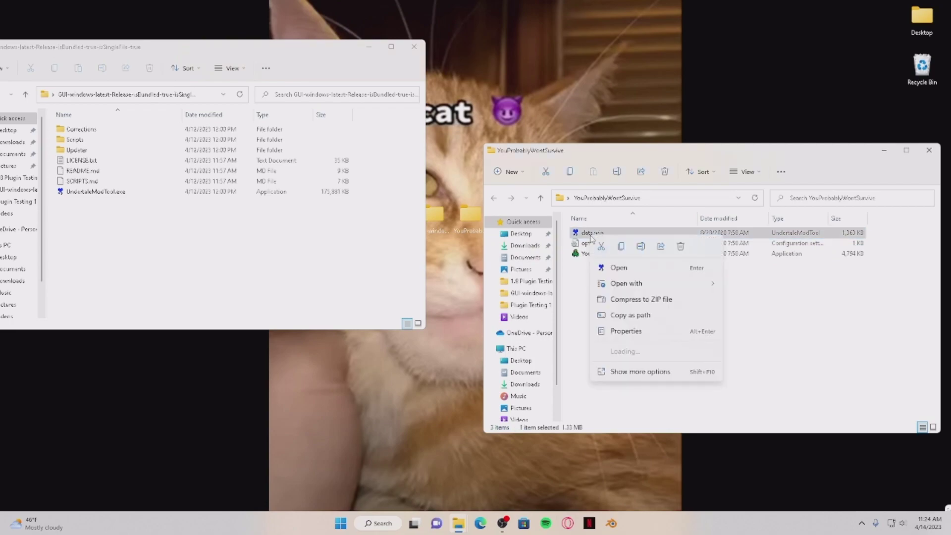
mouse_move(637, 290)
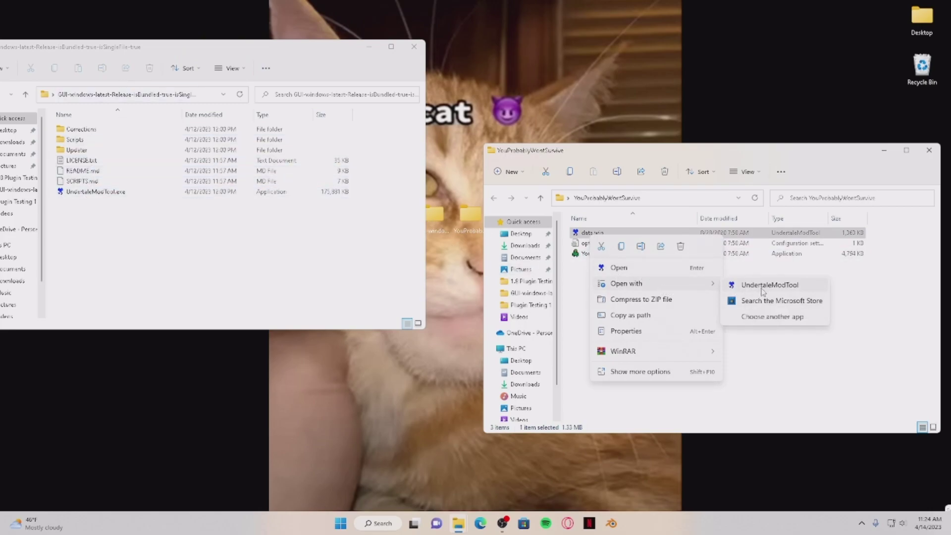
click(724, 283)
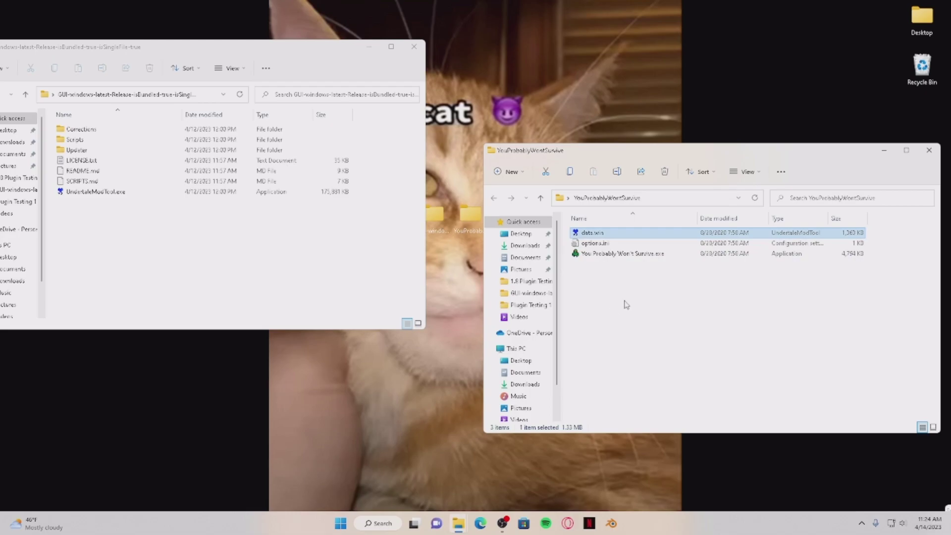
click(503, 524)
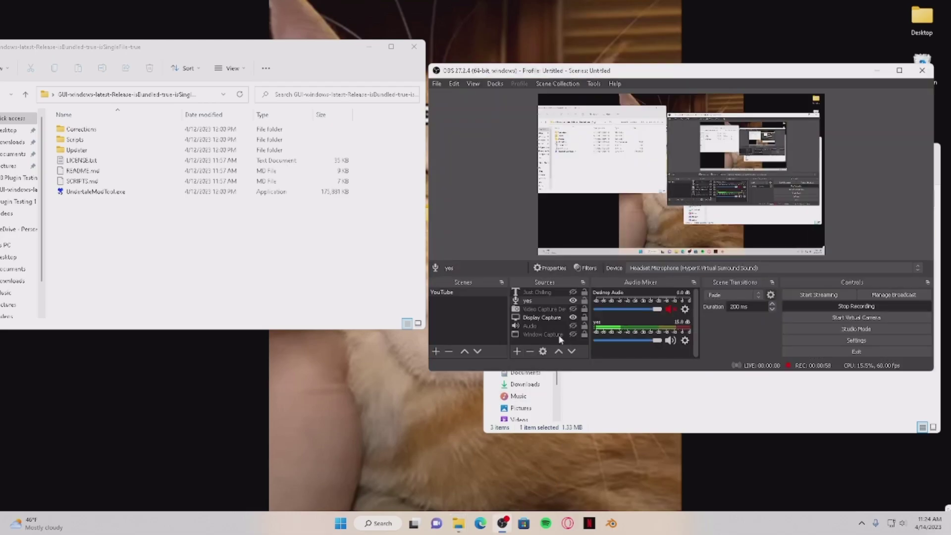
click(877, 70)
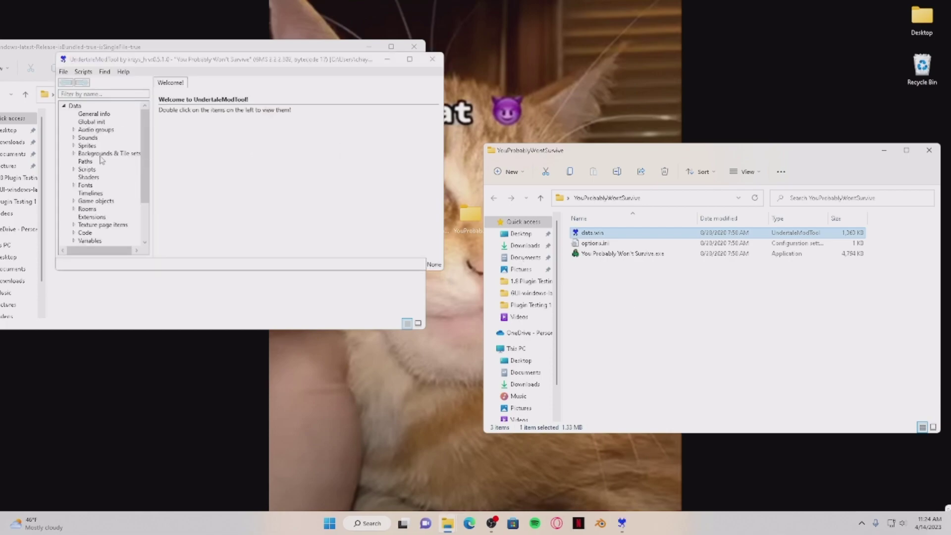
Expand the Code entries in the resource tree and widen the tree so the script names are readable
click(73, 233)
scroll(101, 223, down, 1)
scroll(101, 223, up, 1)
scroll(101, 223, down, 1)
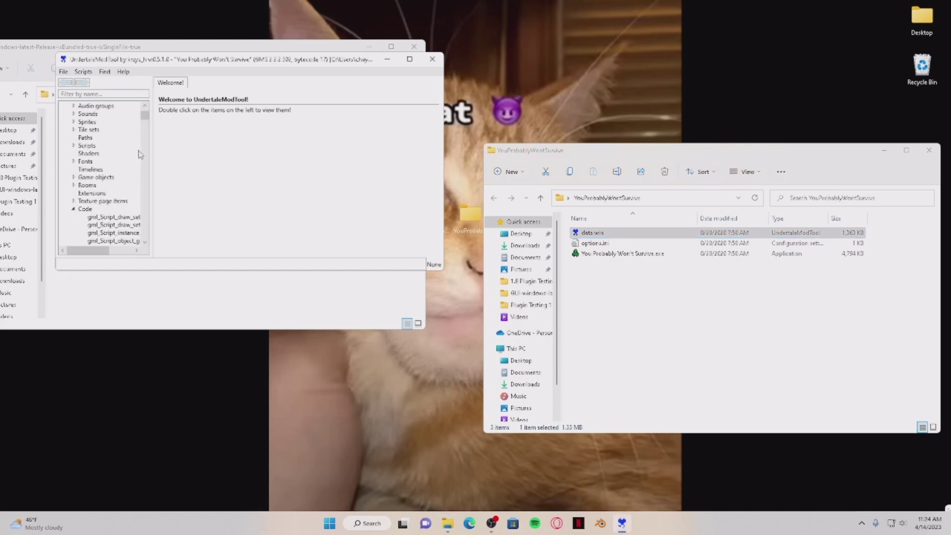
drag(144, 117, 145, 121)
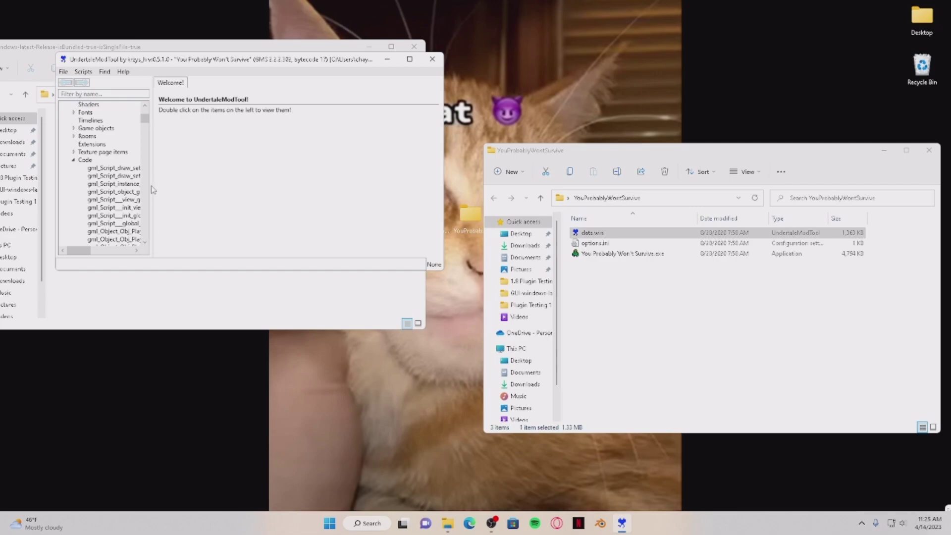
drag(154, 179, 191, 180)
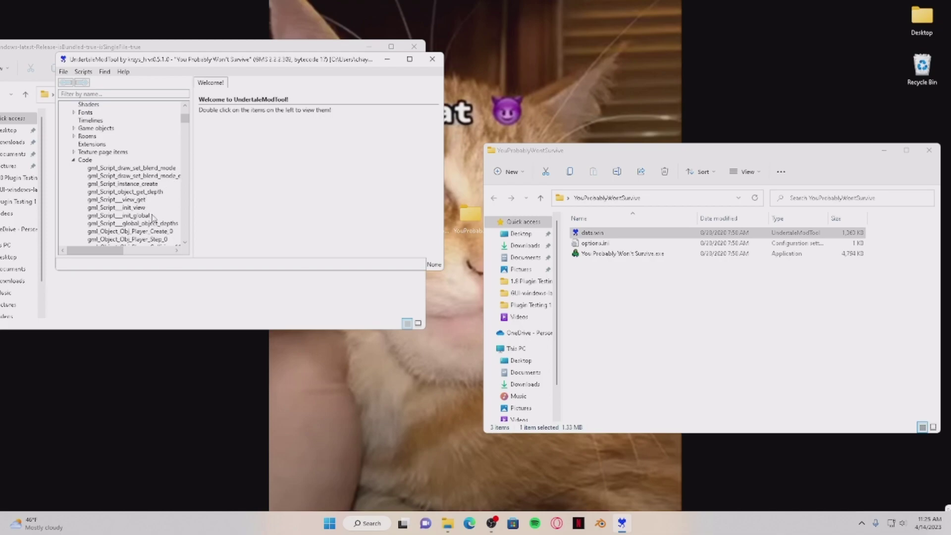
Open the gml_Object_Obj_Player_Step_0 script in its decompiled view
click(157, 233)
double_click(155, 237)
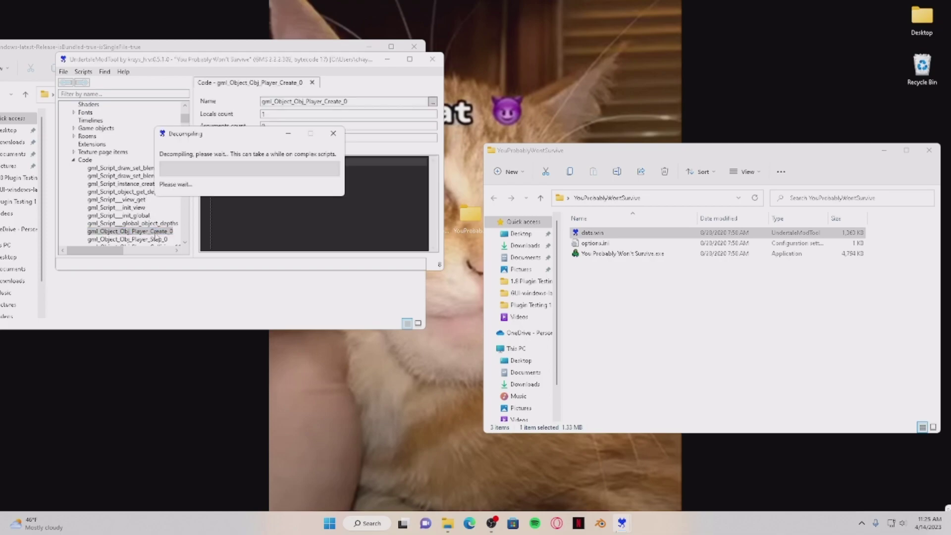
double_click(156, 240)
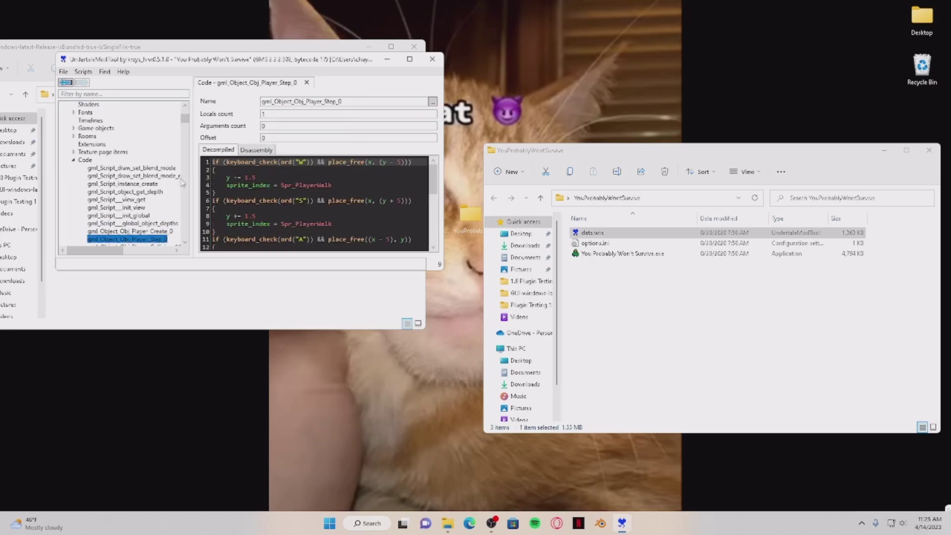
drag(188, 123, 188, 128)
Set the W and S movement amounts to 10 and their place_free y offsets to 10
drag(261, 176, 245, 177)
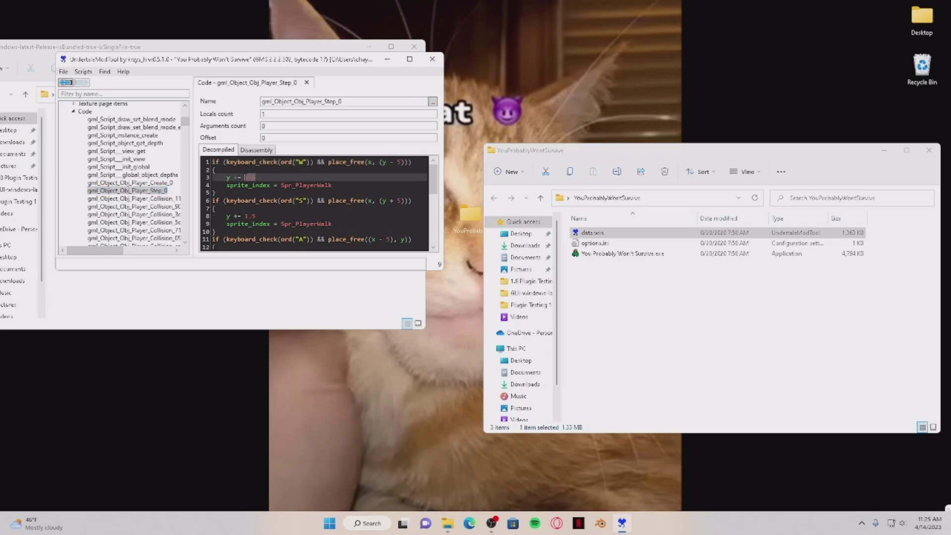
text(10)
drag(257, 216, 252, 216)
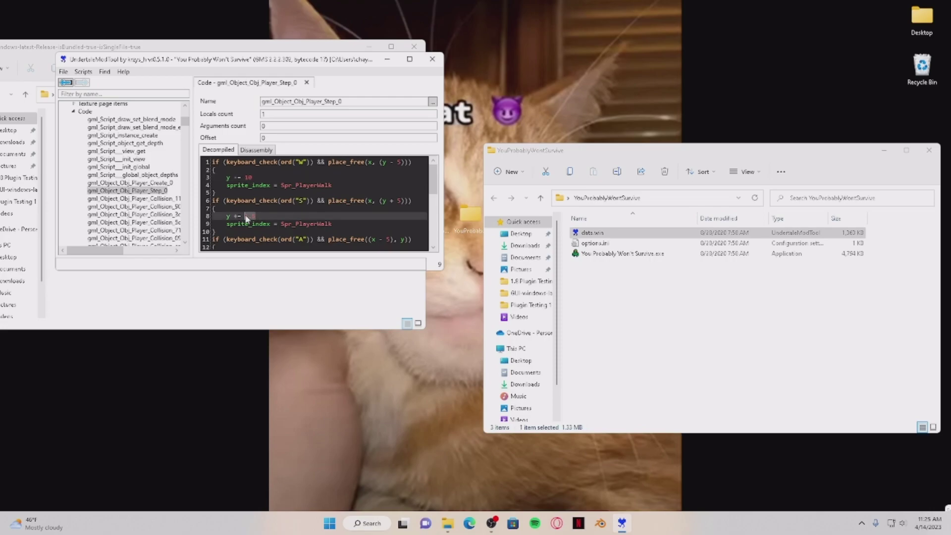
text(10)
click(402, 201)
text(10)
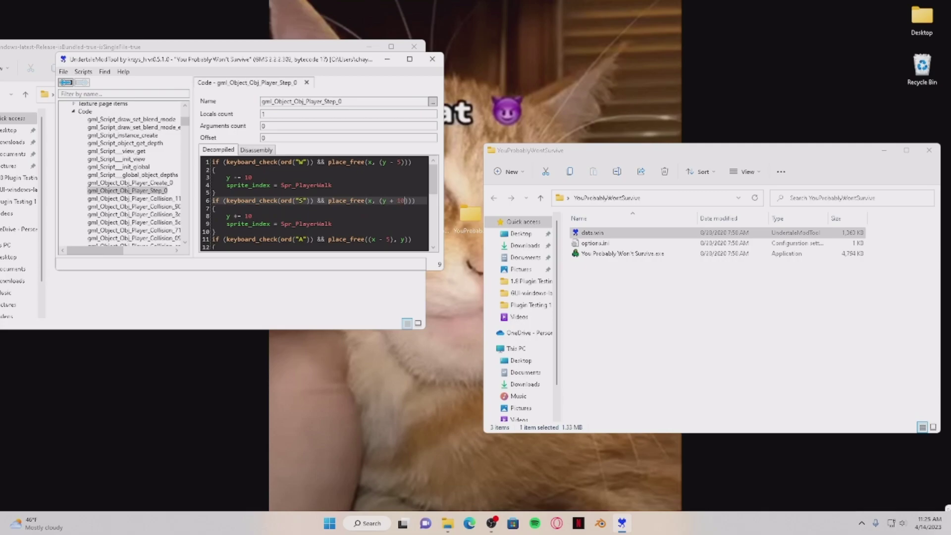
click(401, 162)
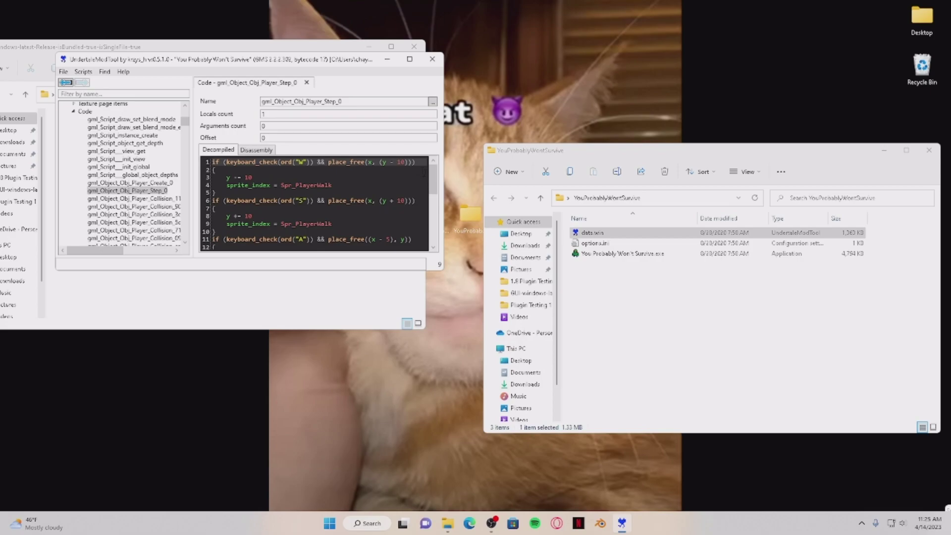
Set the A key's place_free x offset and its leftward movement amount to 10
scroll(423, 171, down, 2)
click(391, 189)
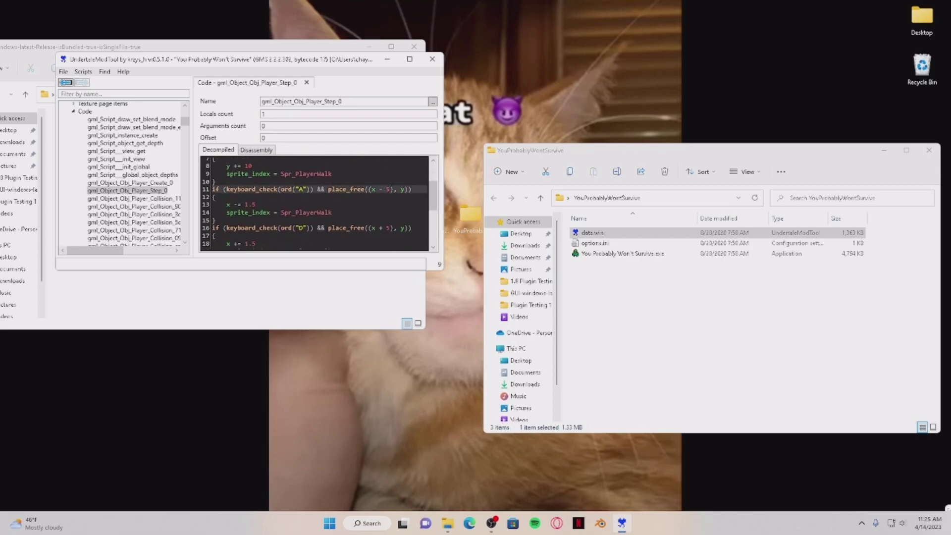
key(BackSpace)
text(10)
click(261, 204)
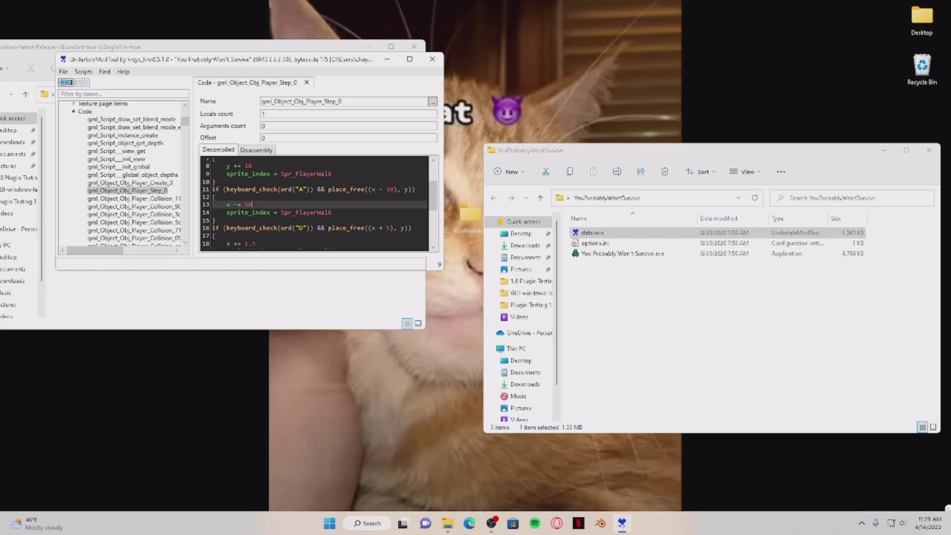
Set the D key's place_free x offset and its rightward movement amount to 10
scroll(417, 212, down, 1)
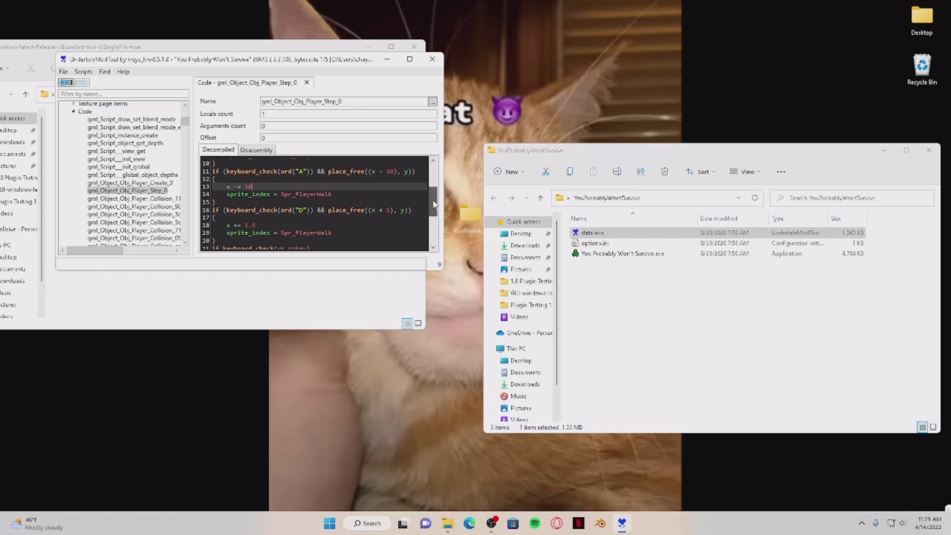
click(391, 202)
key(BackSpace)
text(100)
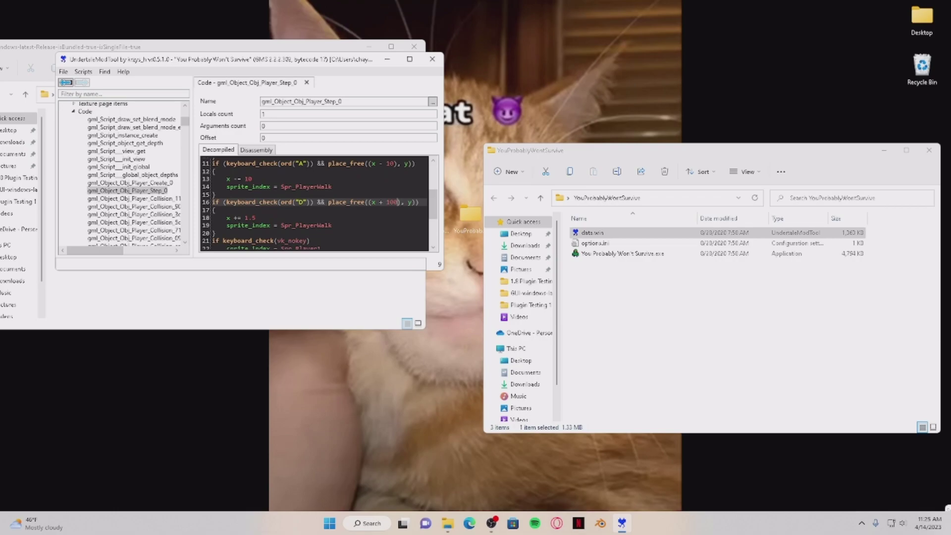
key(BackSpace)
click(392, 200)
drag(433, 197, 434, 204)
click(264, 196)
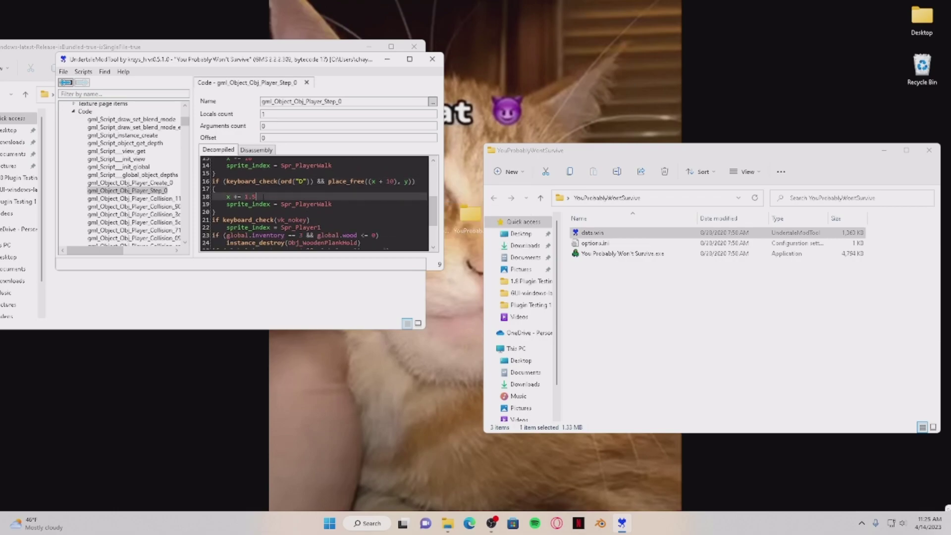
text(10)
scroll(436, 210, down, 1)
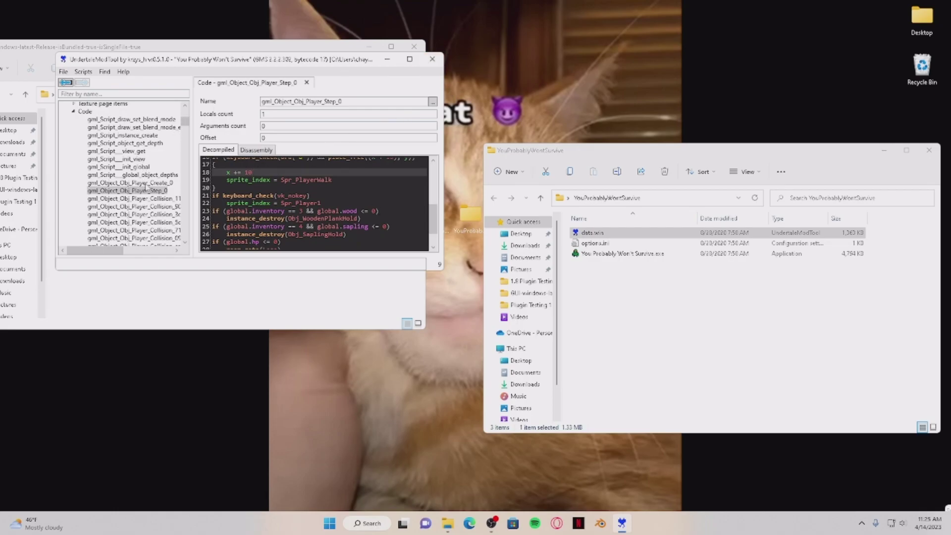
In the Obj_Player_Collision_11795011 script, change the global.hp operator to += so that the collision adds health
click(154, 198)
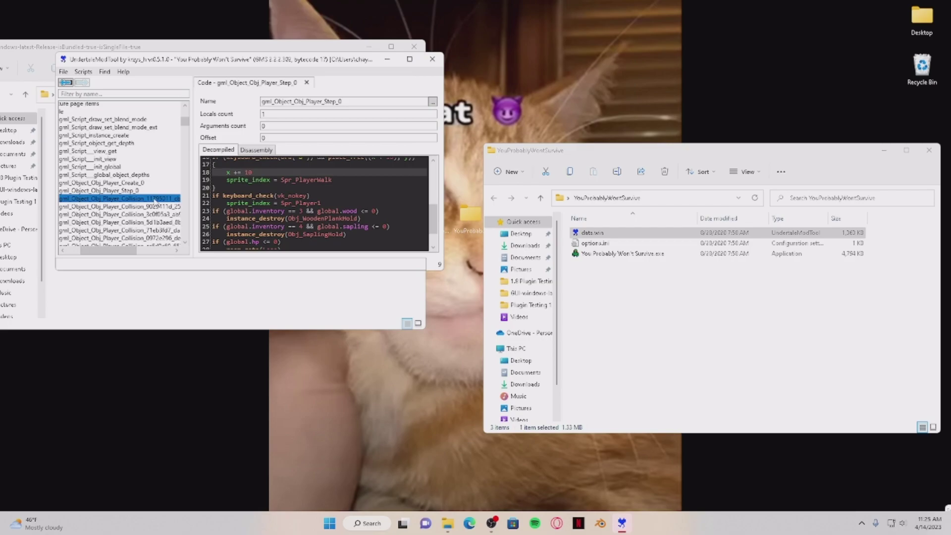
click(266, 162)
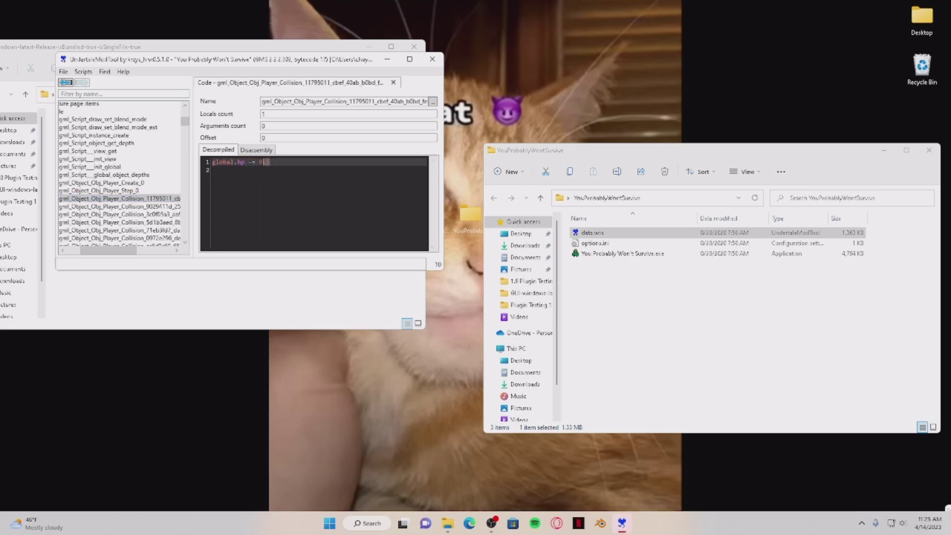
click(252, 162)
key(BackSpace)
text(+)
Look through the player collision scripts 9029411d, 3c0f05a3, 5d1b3aed and 71eb3fd7 for code that reduces global.hp
click(155, 206)
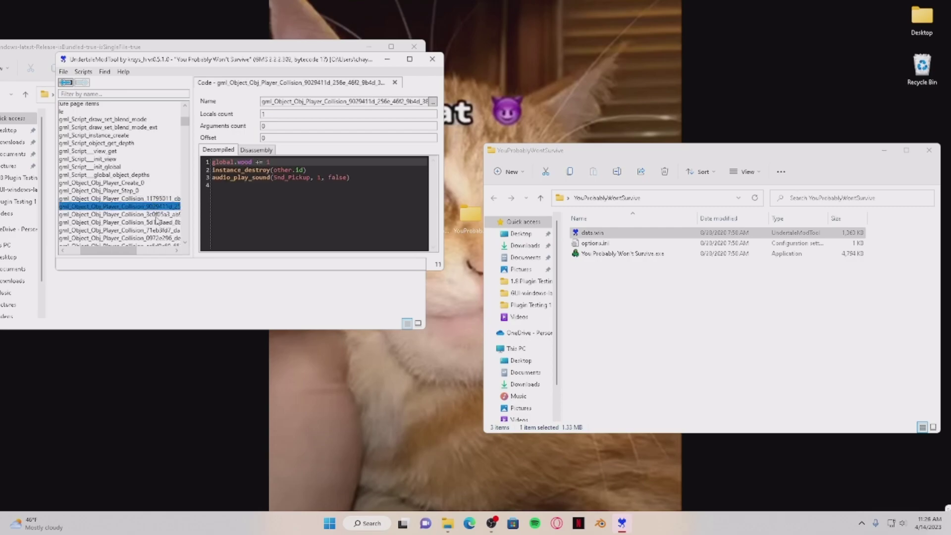
click(158, 215)
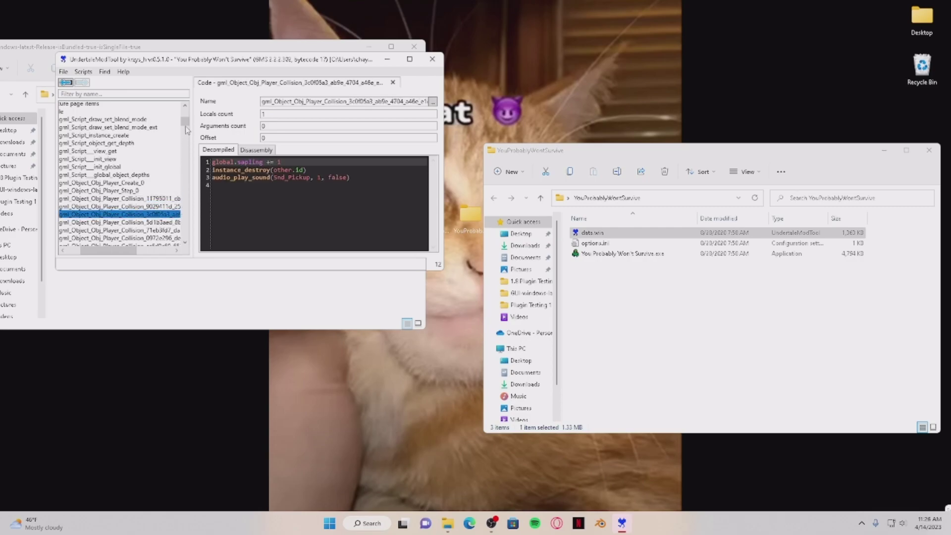
scroll(187, 131, down, 5)
scroll(188, 129, up, 5)
scroll(188, 124, down, 2)
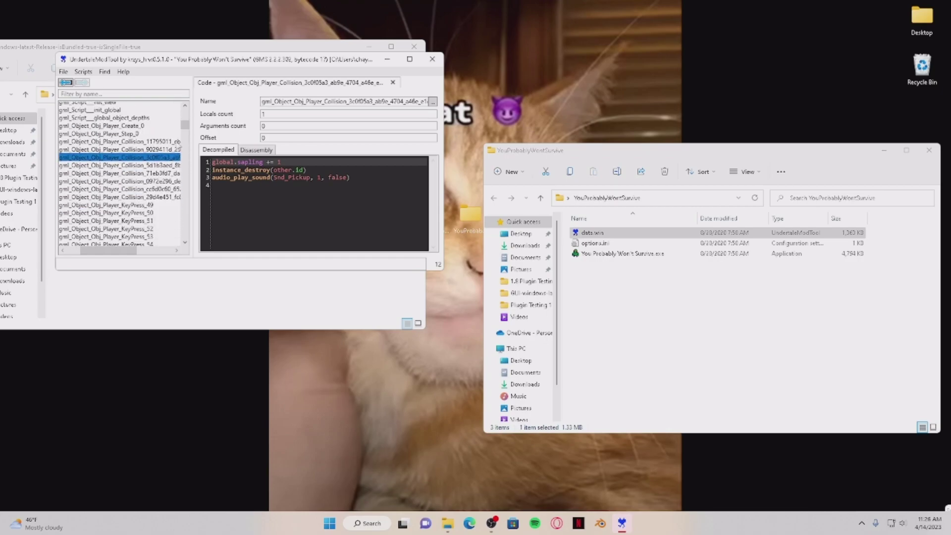
click(169, 166)
click(170, 173)
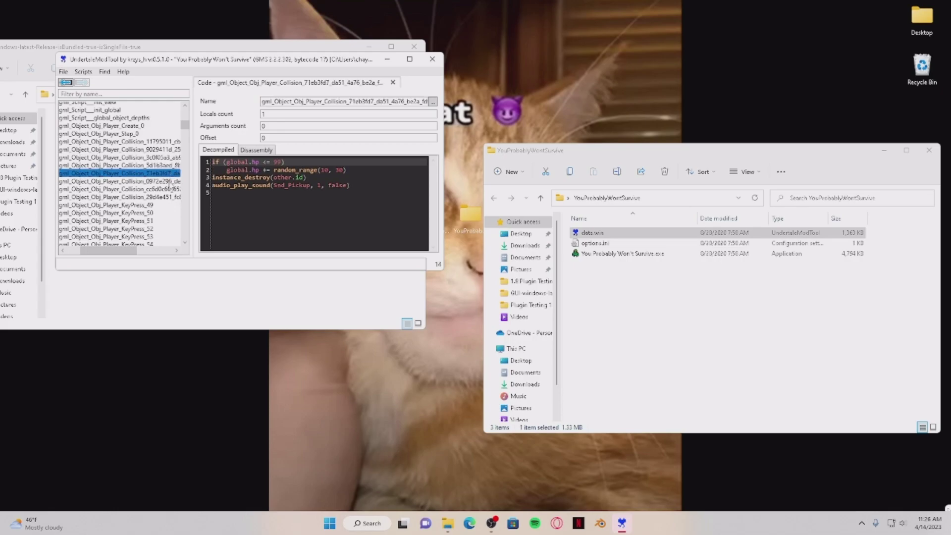
In the Obj_Player_Collision_0972e296 script, change the global.hp operator to +=
click(170, 182)
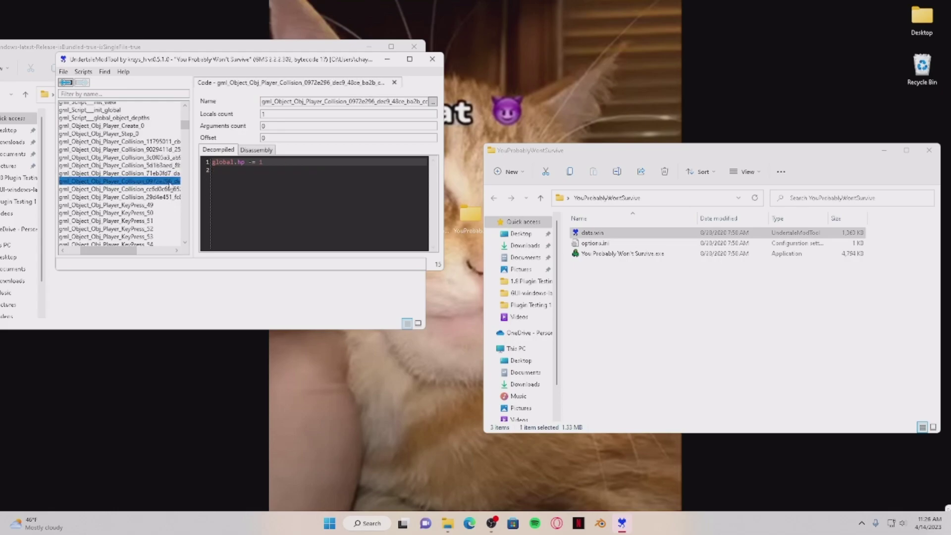
click(263, 162)
click(252, 162)
key(BackSpace)
text(+)
In the Obj_Player_Collision_cc6d0c60 script, change the global.hp operator to +=
click(162, 189)
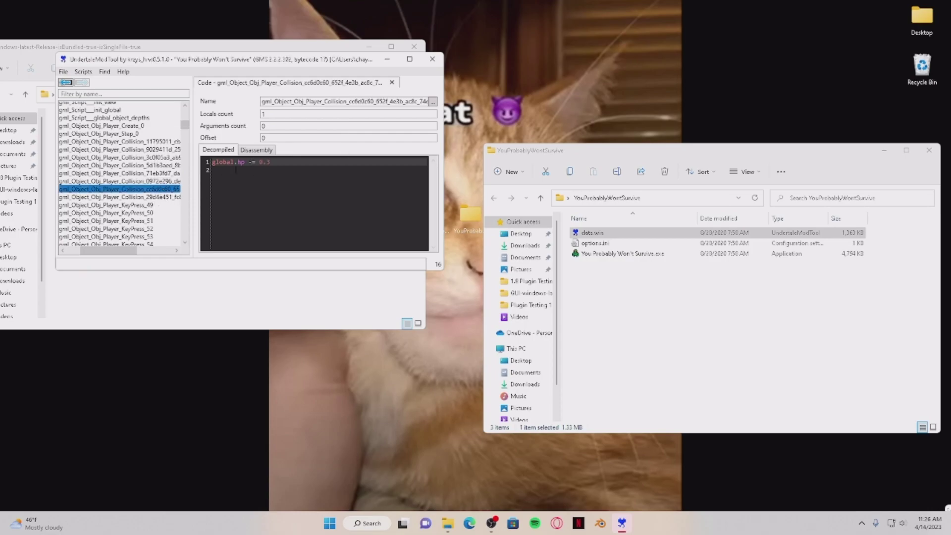
click(253, 162)
key(BackSpace)
text(+)
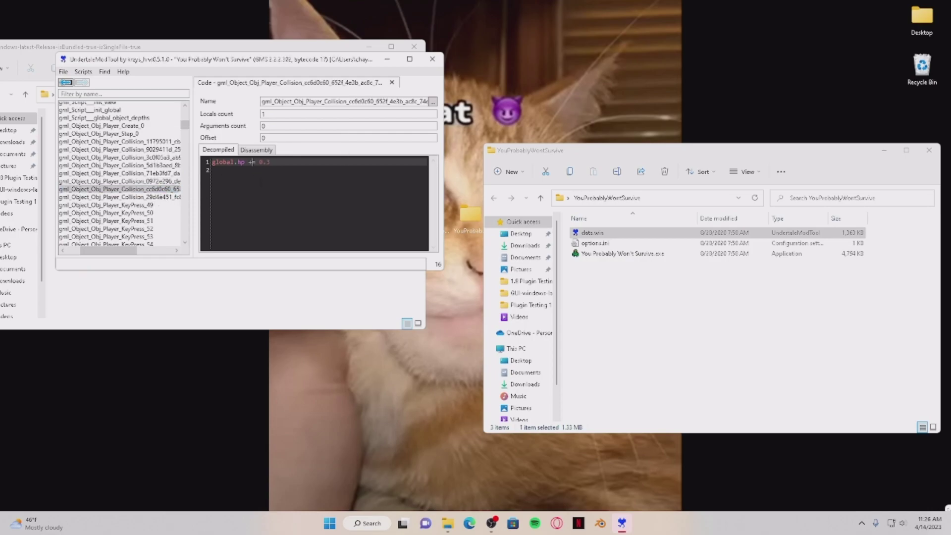
In the Obj_Player_Collision_29d4e451 script, change the global.hp operator to +=
click(162, 198)
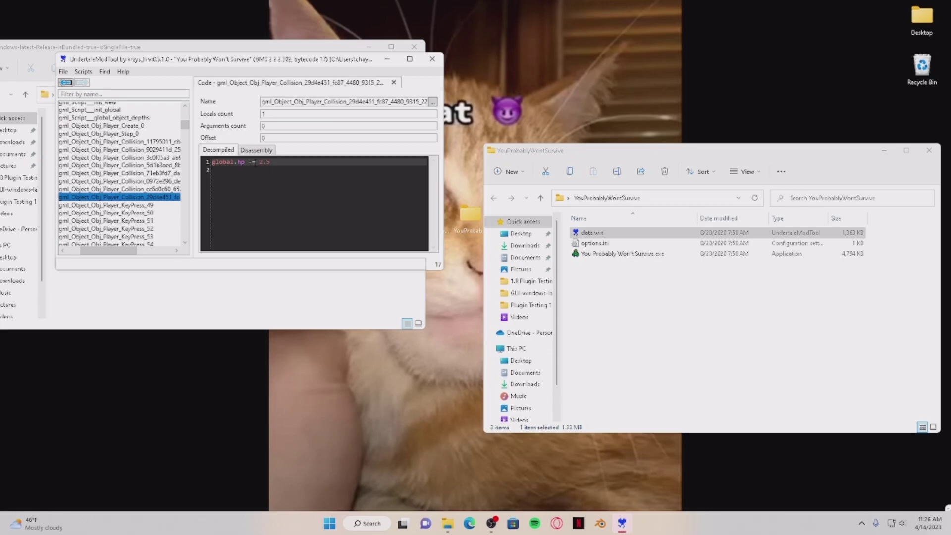
click(254, 163)
key(BackSpace)
text(+)
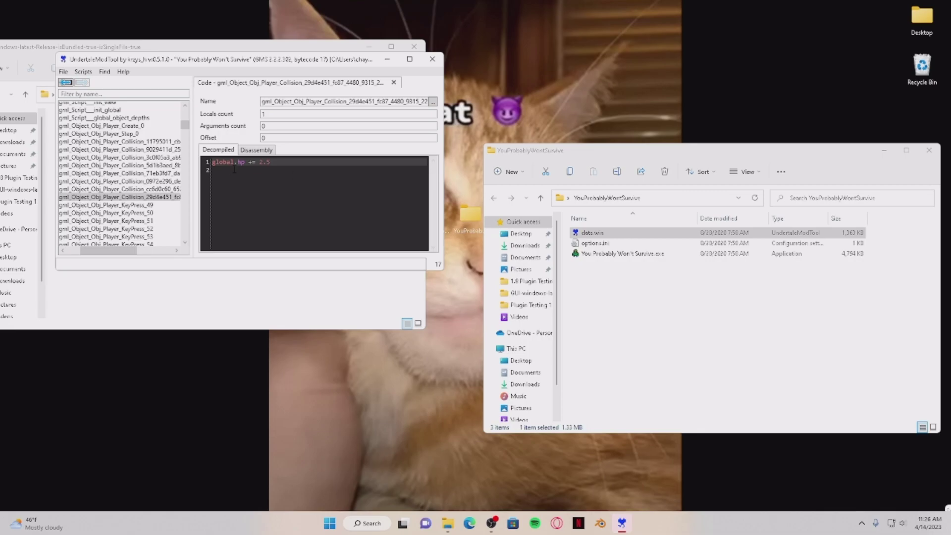
In the Obj_Player_Collision_9029411d script, set the global.wood increment to 10000
click(159, 141)
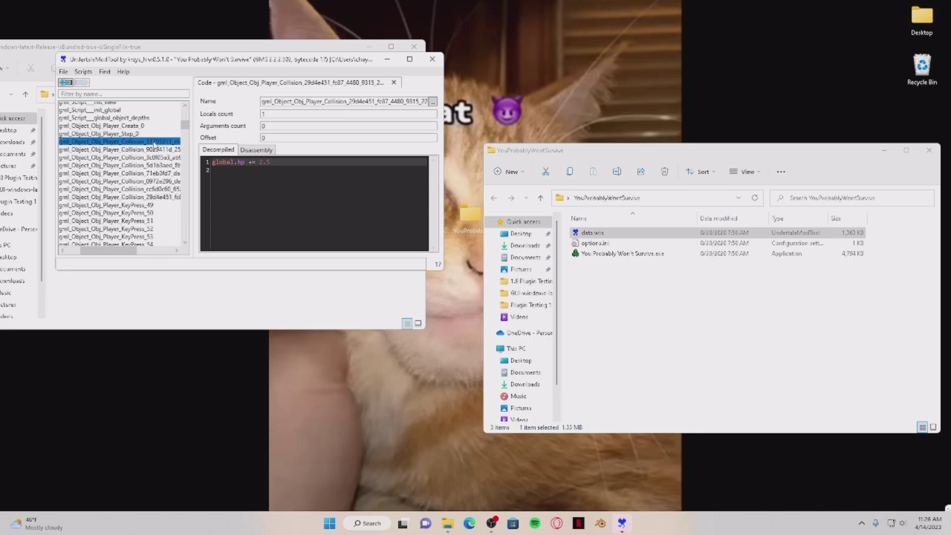
click(161, 149)
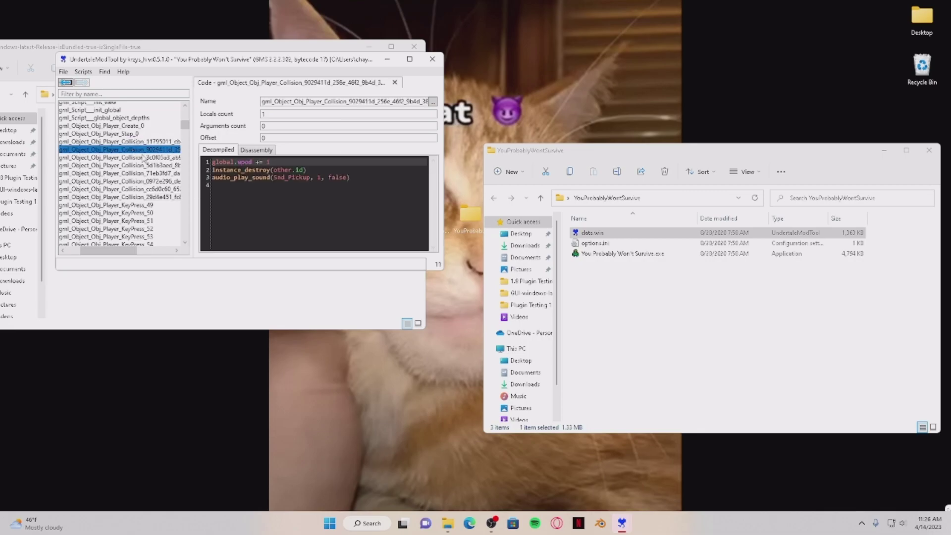
click(273, 162)
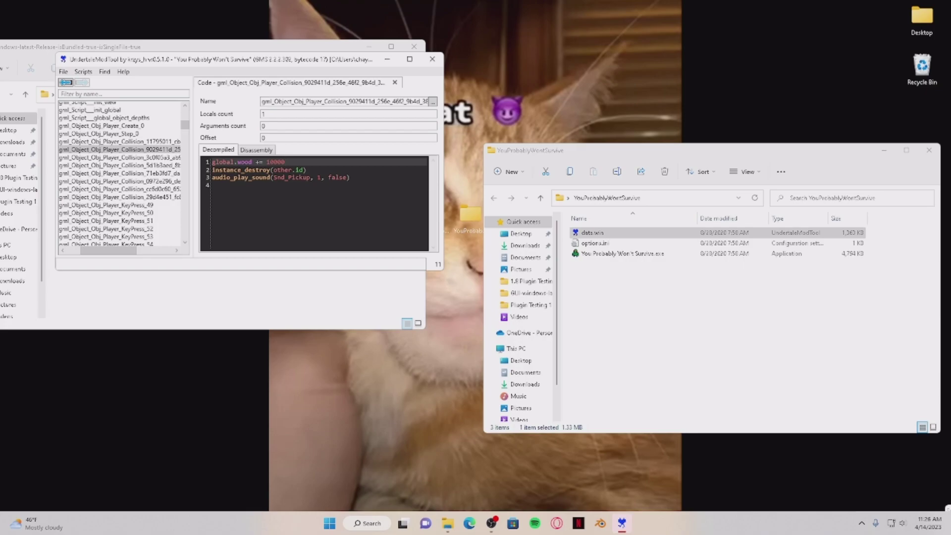
key(shift+Left)
key(shift+Left)
key(shift+Left)
key(shift+Left)
Look through the player collision scripts 3c0f05a3, 5d1b3aed, 71eb3fd7, 0972e296 and cc6d0c60 for other values worth modding
click(169, 158)
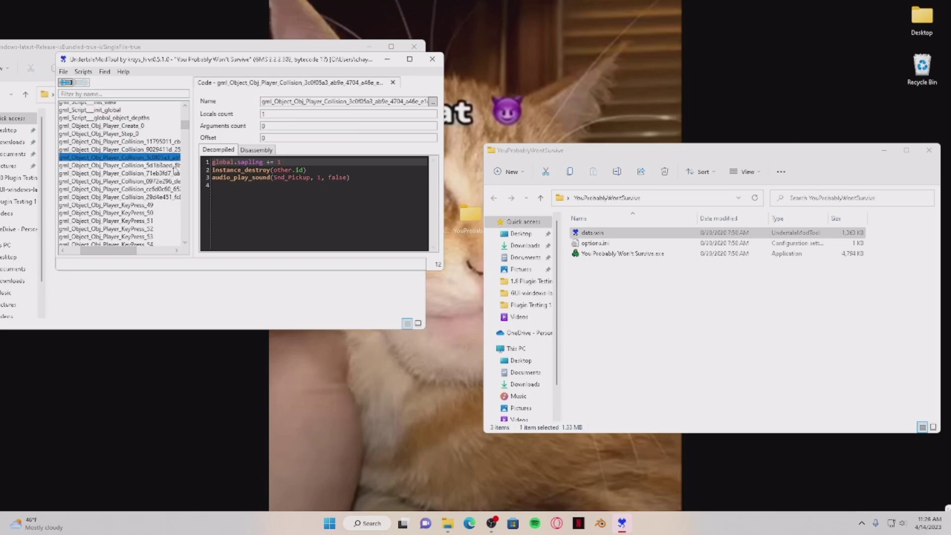
click(177, 167)
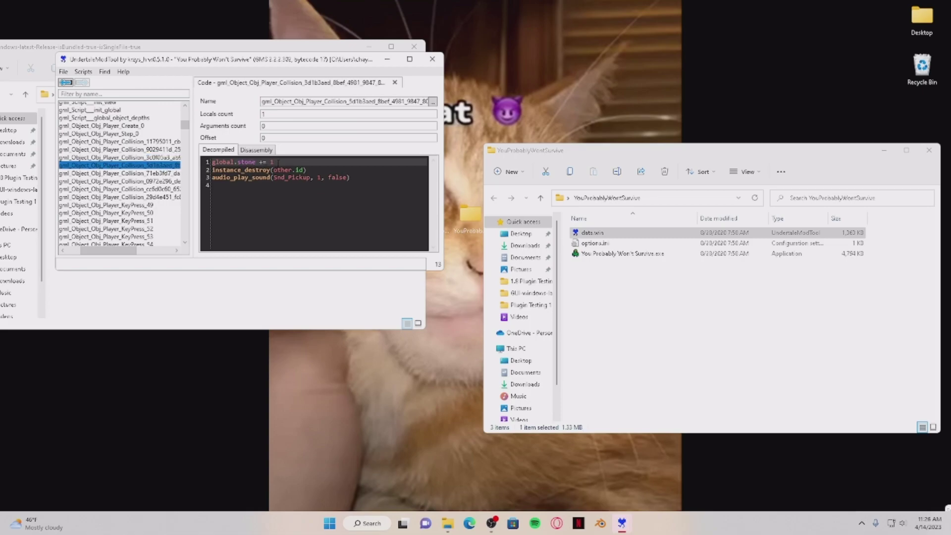
click(278, 162)
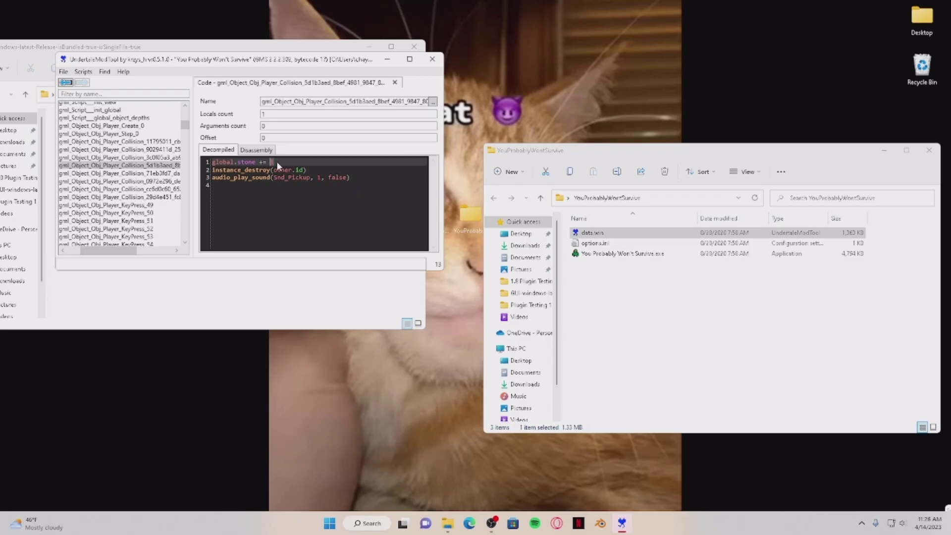
click(182, 173)
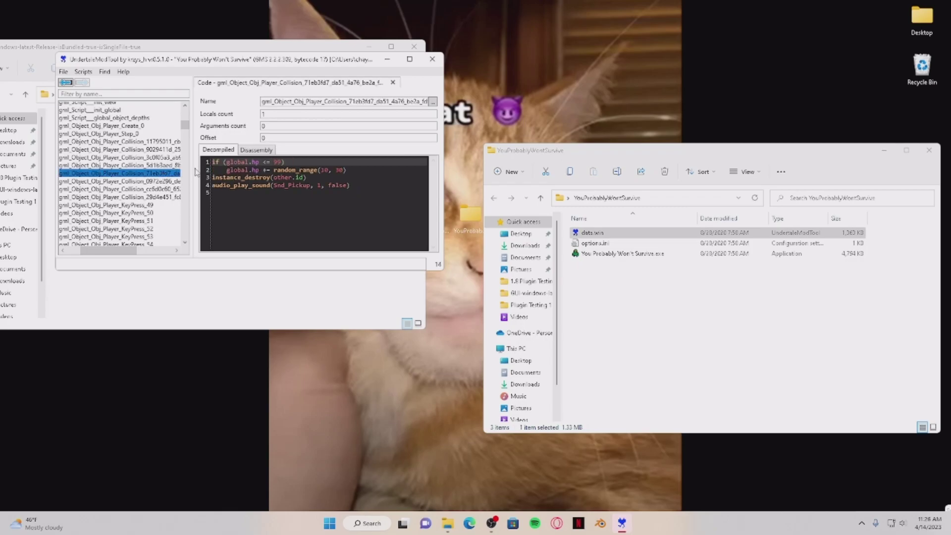
click(162, 182)
click(164, 189)
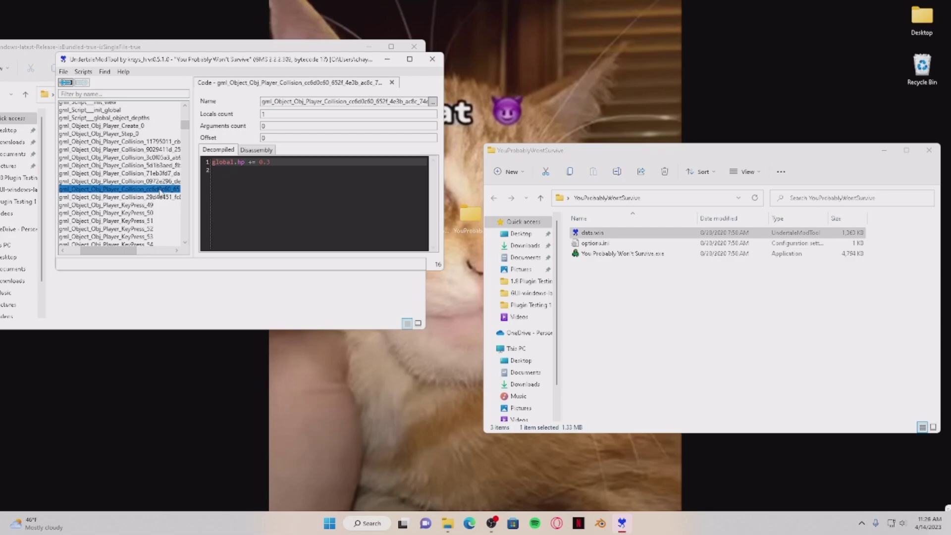
Save the modded data as data.win in the YouProbablyWontSurvive desktop folder, replacing the existing file
click(64, 71)
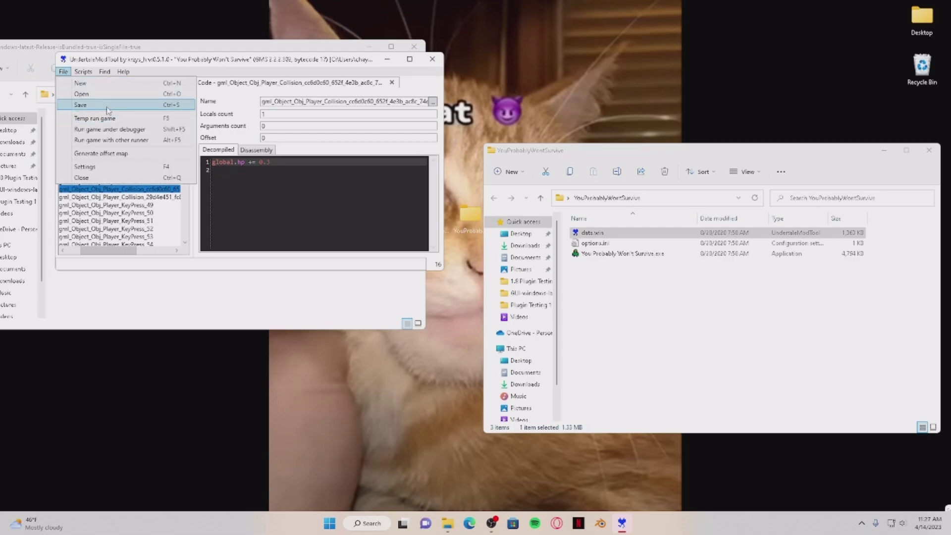
click(107, 105)
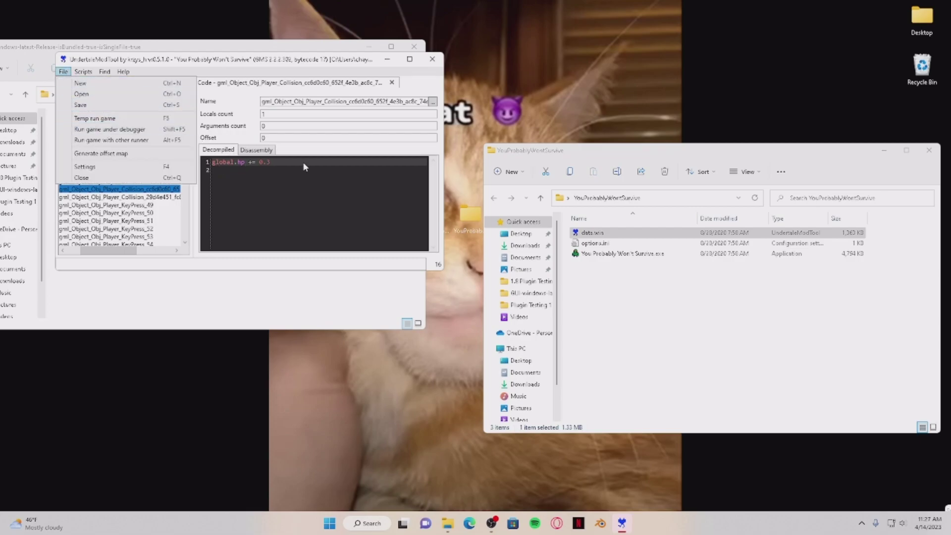
click(285, 180)
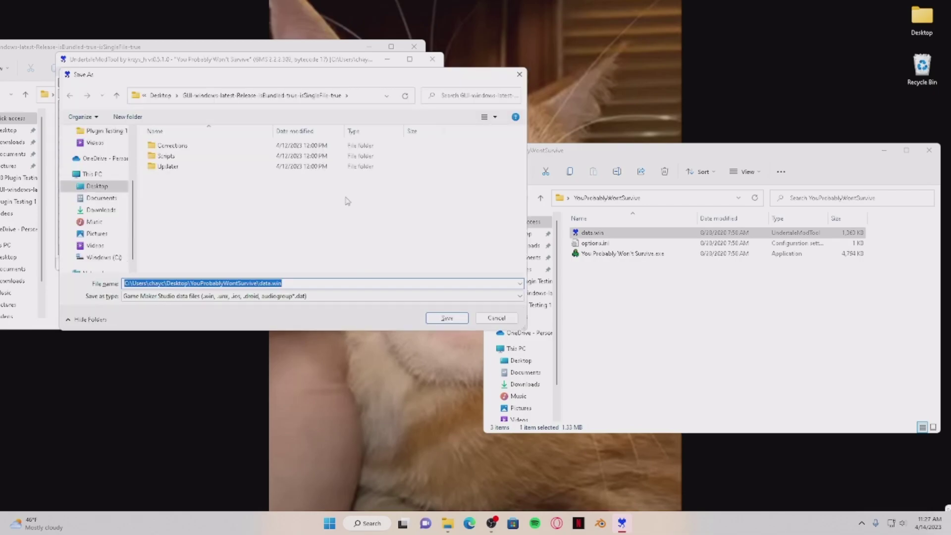
click(161, 97)
double_click(192, 167)
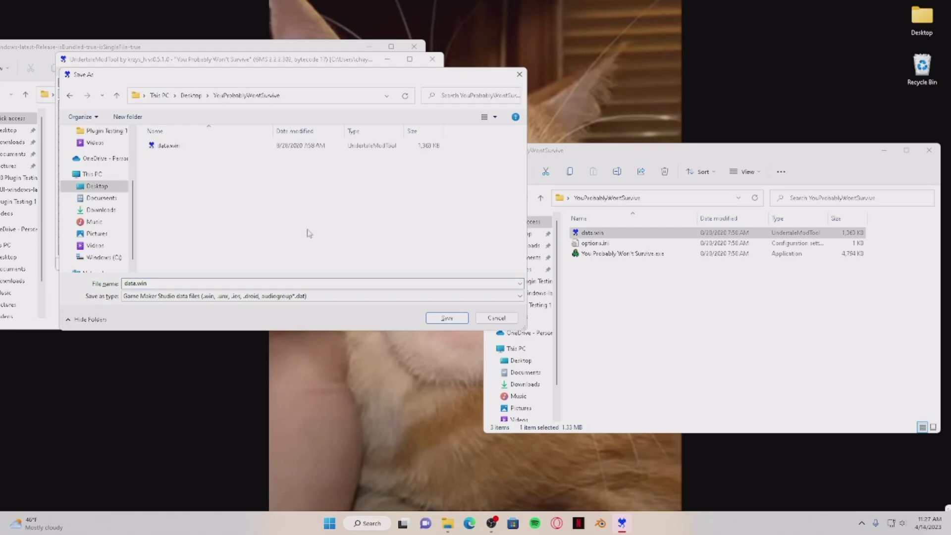
click(447, 321)
click(522, 309)
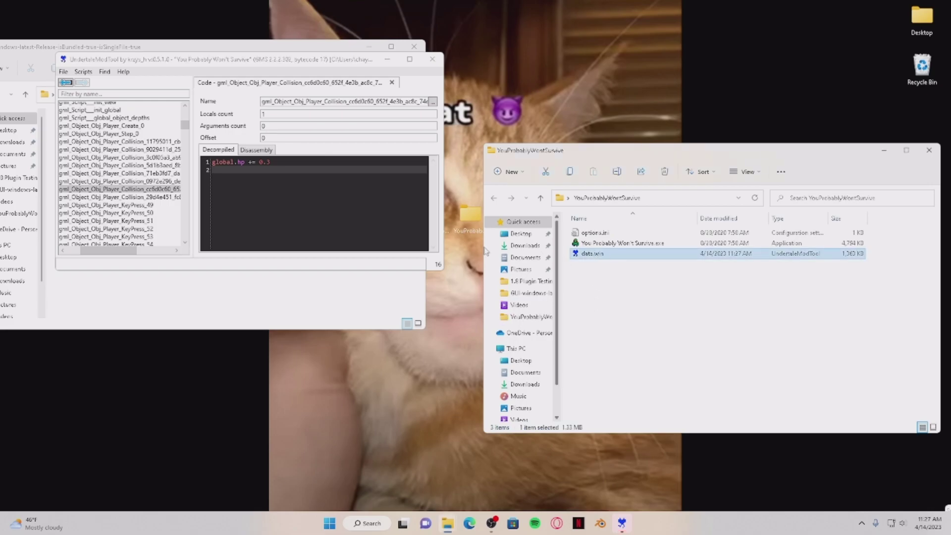
Copy the modded data.win from the game folder to the desktop and delete that copy
click(595, 235)
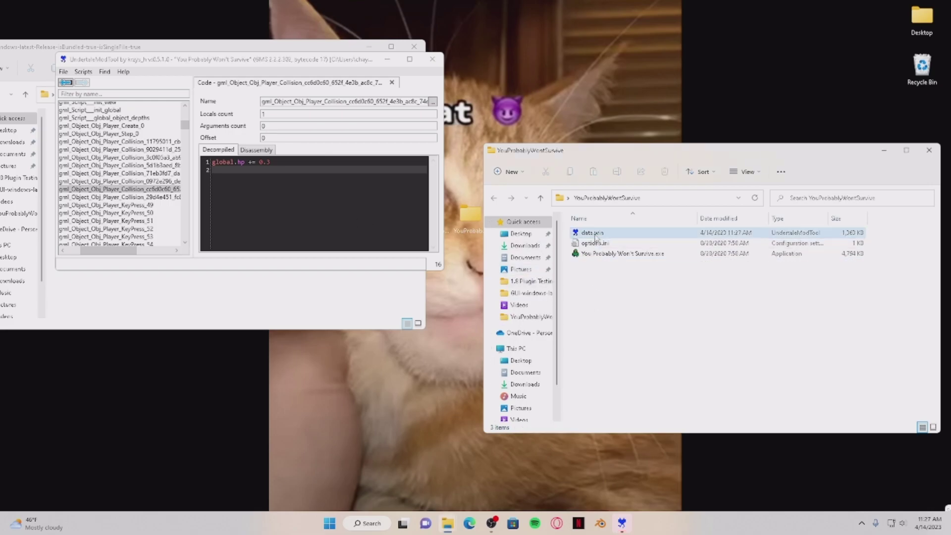
click(574, 103)
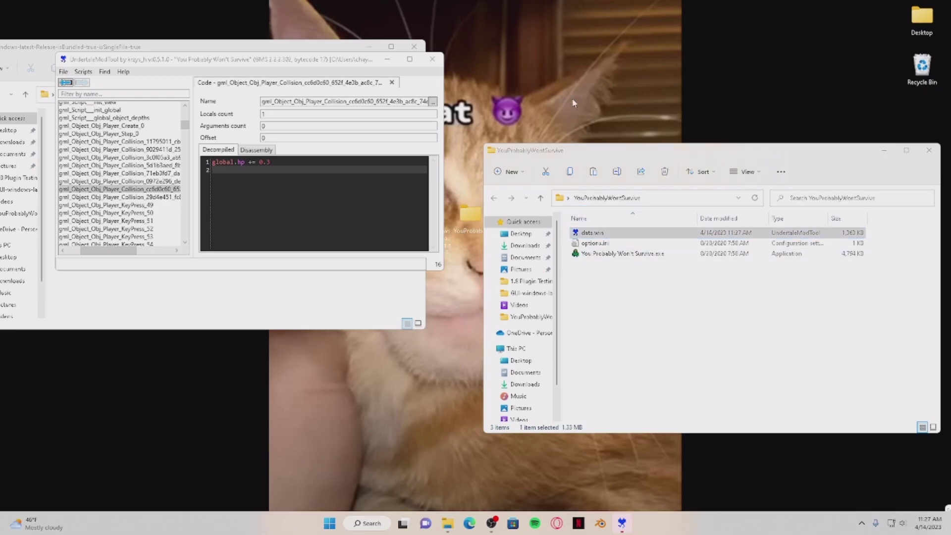
key(ctrl+v)
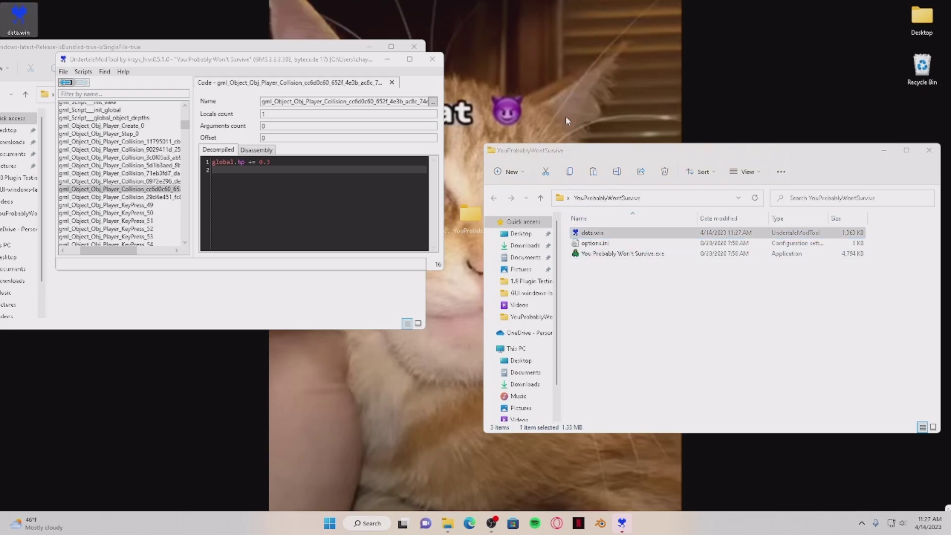
drag(41, 38, 507, 39)
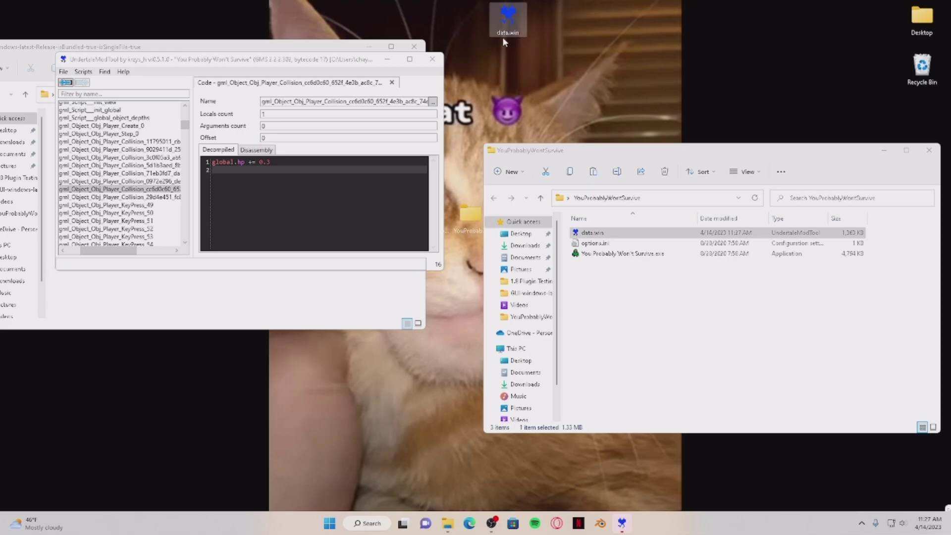
key(Delete)
click(651, 296)
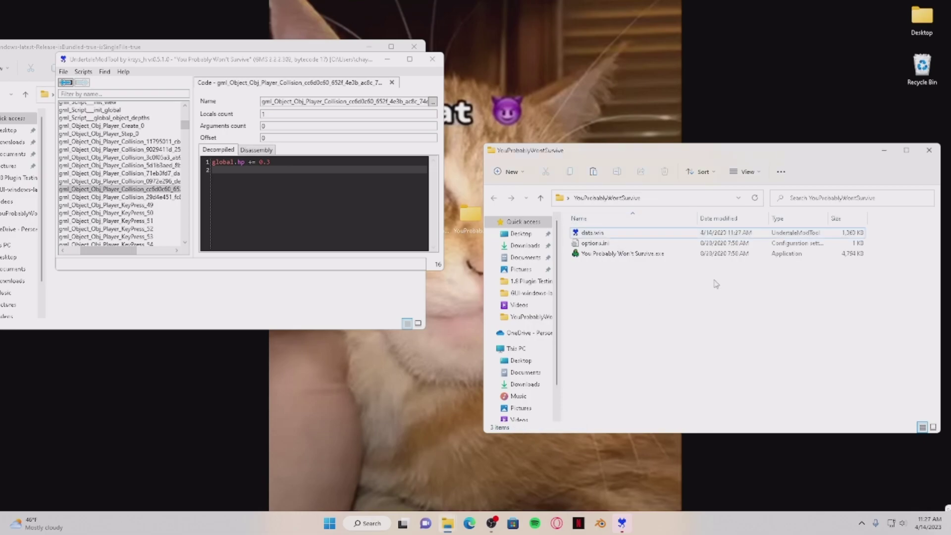
Launch You Probably Won't Survive from the game folder and start playing
click(640, 254)
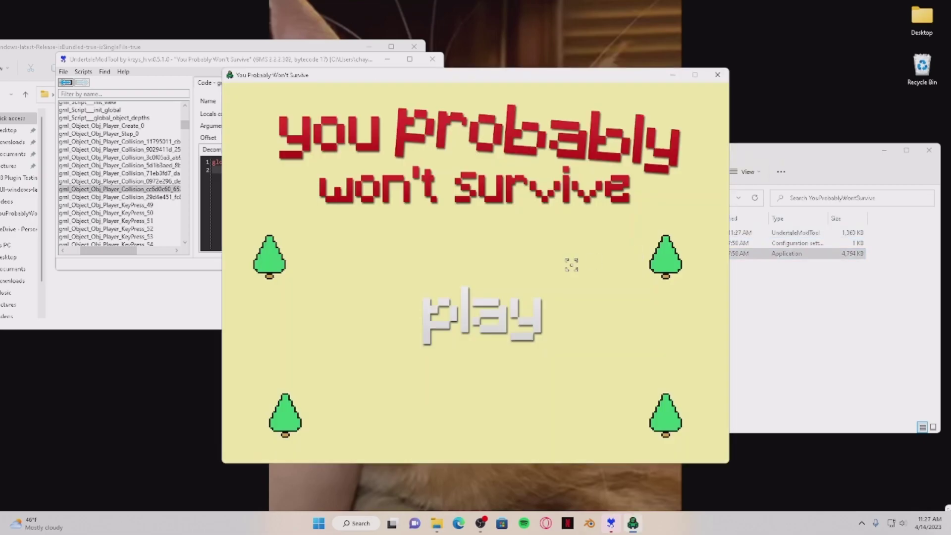
click(481, 300)
key(w)
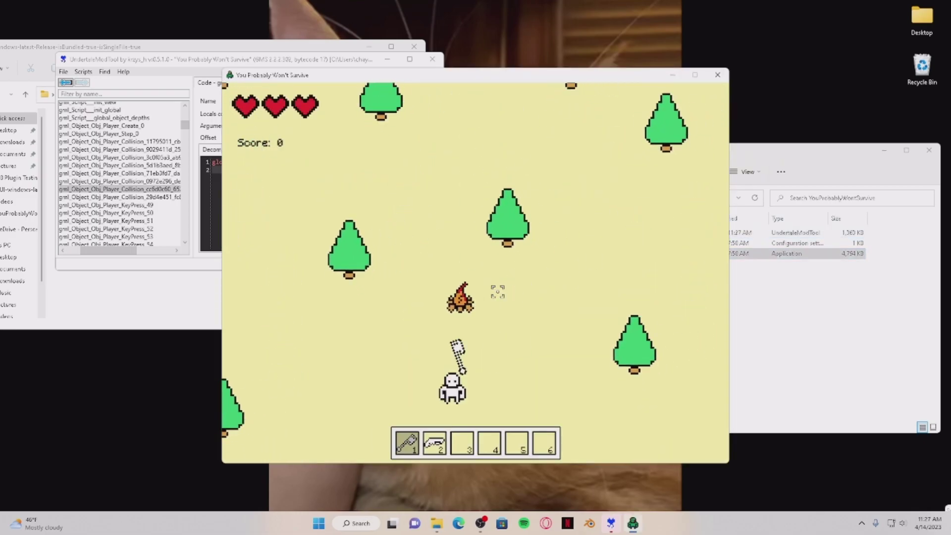
Run around the map chopping trees with the axe and collect the drops to test the movement speed and wood pickup changes
key(a)
key(2)
key(1)
key(w)
click(444, 248)
key(a)
key(s)
key(d)
key(w)
key(d)
key(w)
key(a)
key(s)
key(w)
key(d)
click(532, 247)
key(w)
key(d)
key(a)
key(s)
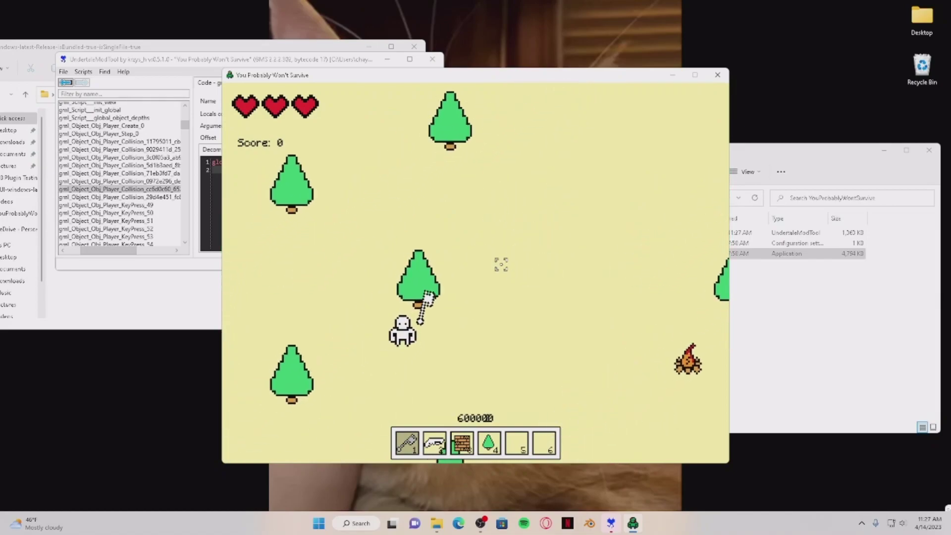
click(488, 232)
key(w)
key(s)
key(d)
key(s)
key(a)
key(d)
key(w)
click(468, 243)
key(w)
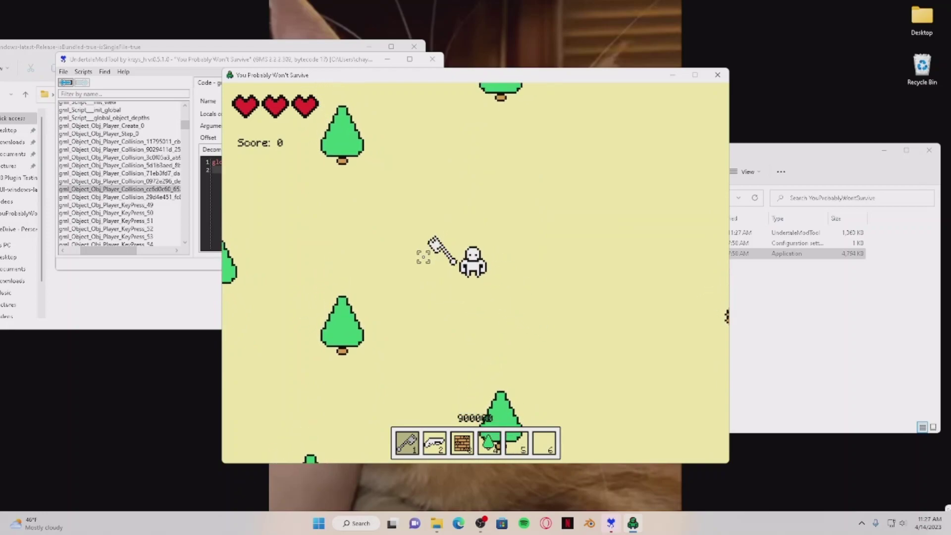
key(w)
key(d)
click(472, 201)
key(w)
key(s)
key(a)
key(d)
key(s)
key(a)
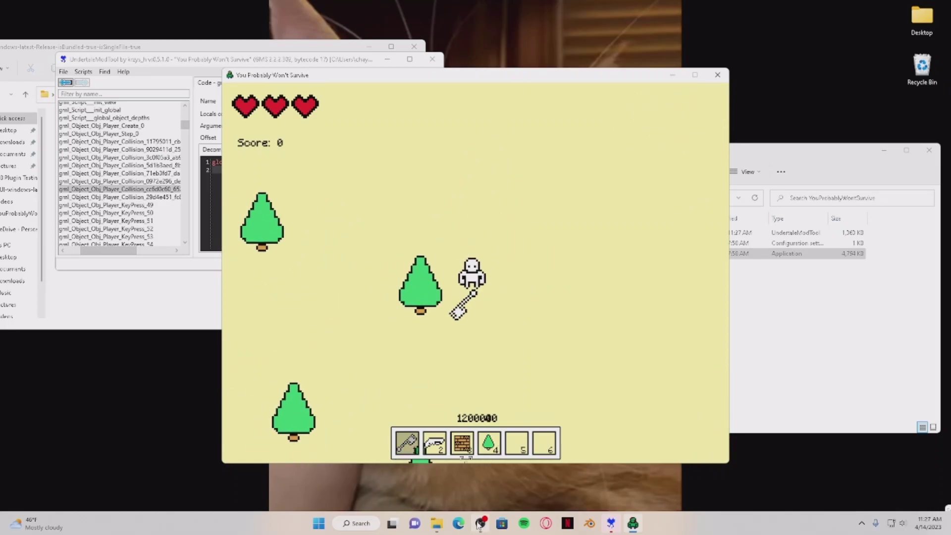
click(479, 525)
click(415, 351)
Chop the nearby tree and several others, gathering their wood and saplings until wave 1 starts
click(422, 288)
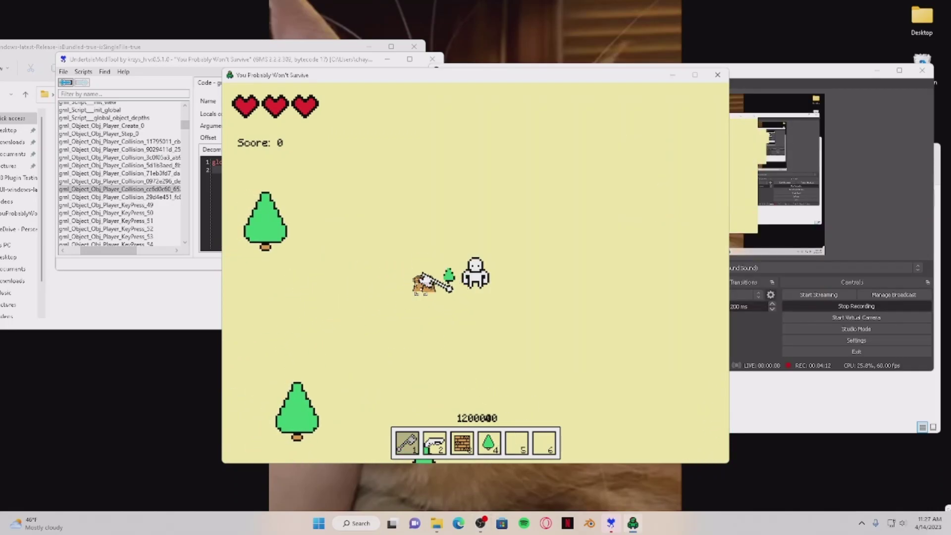
key(w)
key(a)
key(s)
key(d)
key(w)
key(a)
key(d)
key(s)
key(a)
key(w)
click(451, 241)
key(w)
key(d)
key(a)
key(s)
key(d)
key(w)
key(a)
key(w)
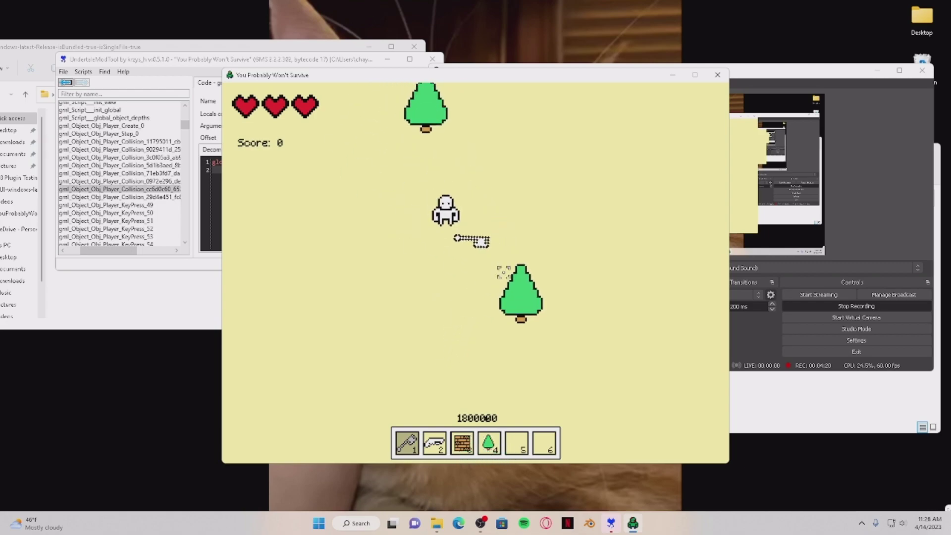
key(d)
key(s)
click(480, 319)
key(s)
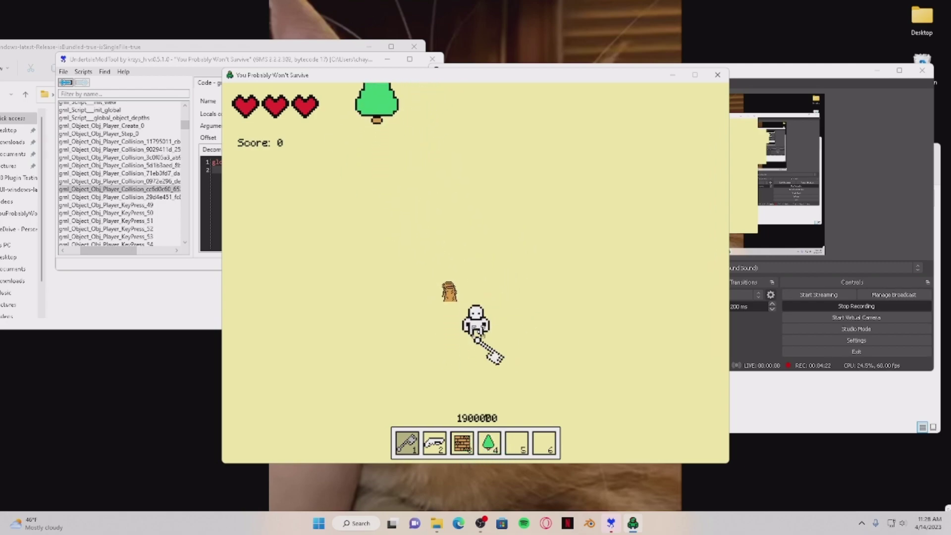
key(w)
key(a)
key(s)
key(d)
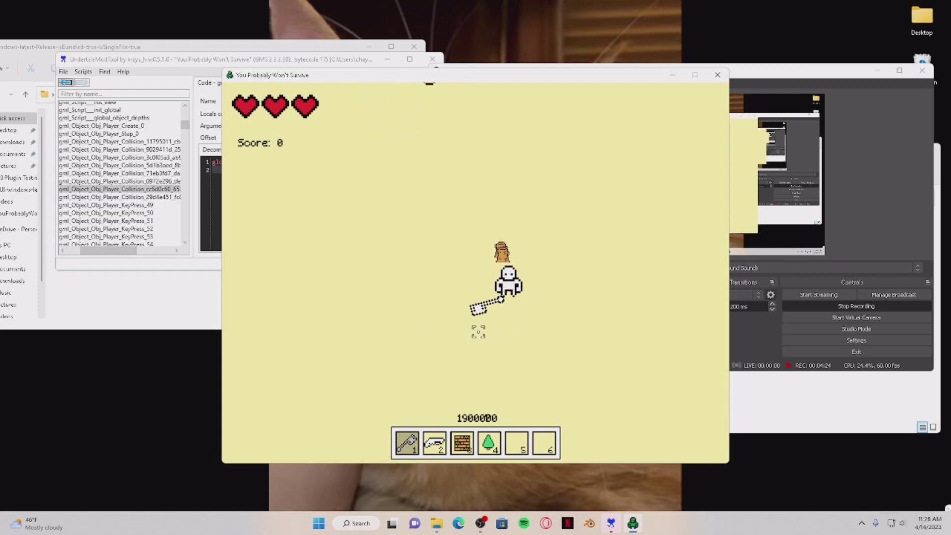
key(w)
key(s)
key(a)
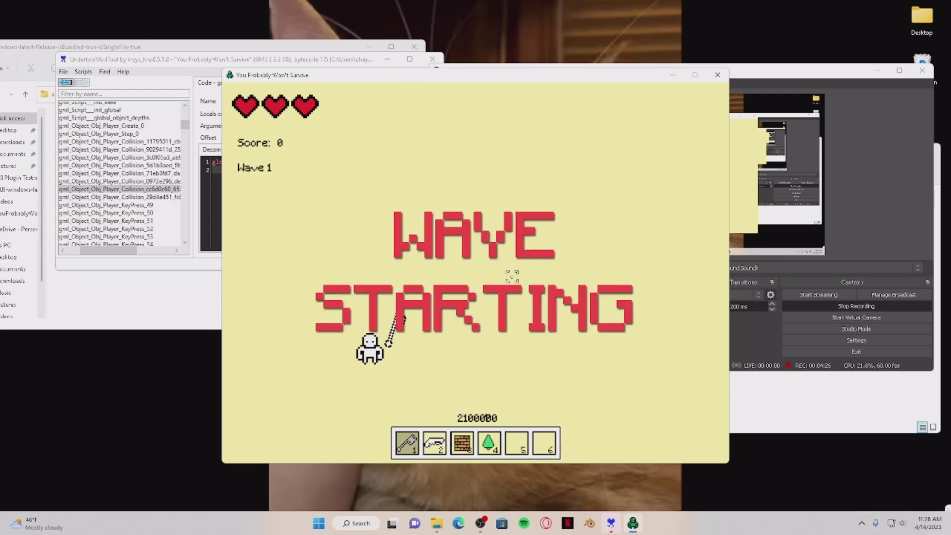
Explore the map past the water and stone areas to find the wave 1 zombies
key(a)
key(s)
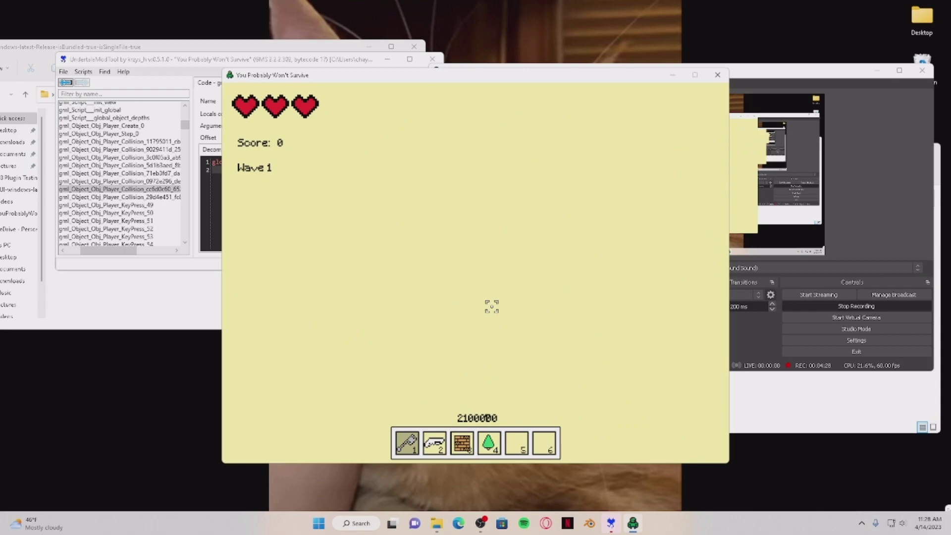
key(a)
key(d)
key(w)
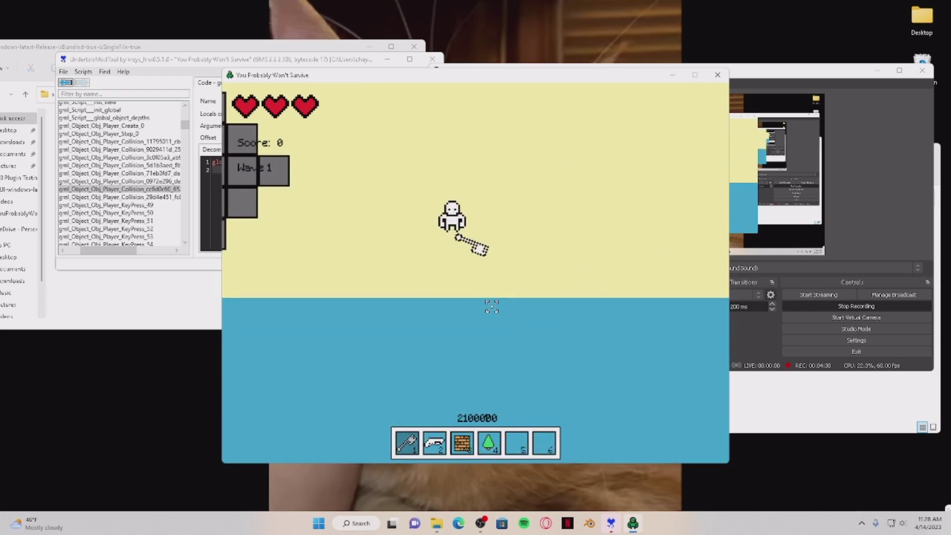
key(w)
key(a)
key(d)
key(a)
key(s)
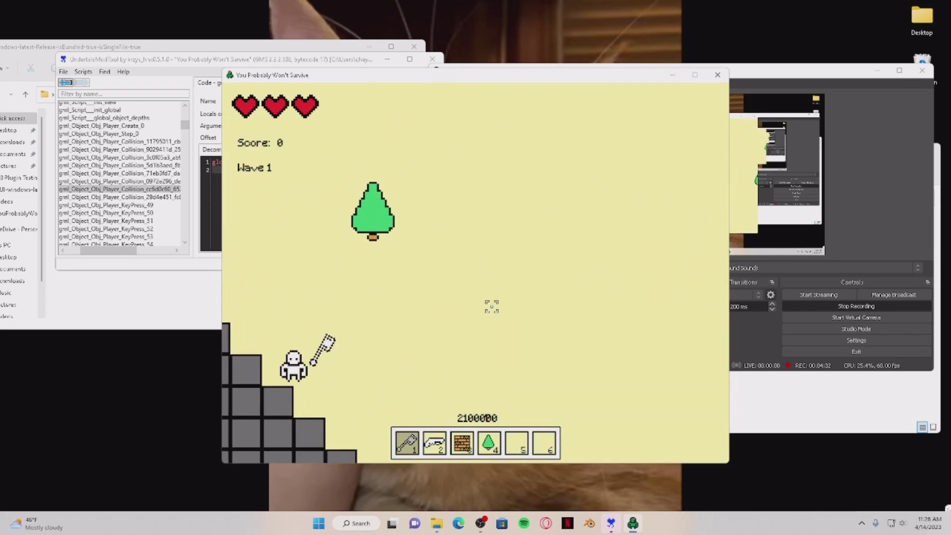
key(d)
key(w)
key(a)
key(w)
key(d)
key(w)
key(d)
key(w)
key(a)
key(w)
key(a)
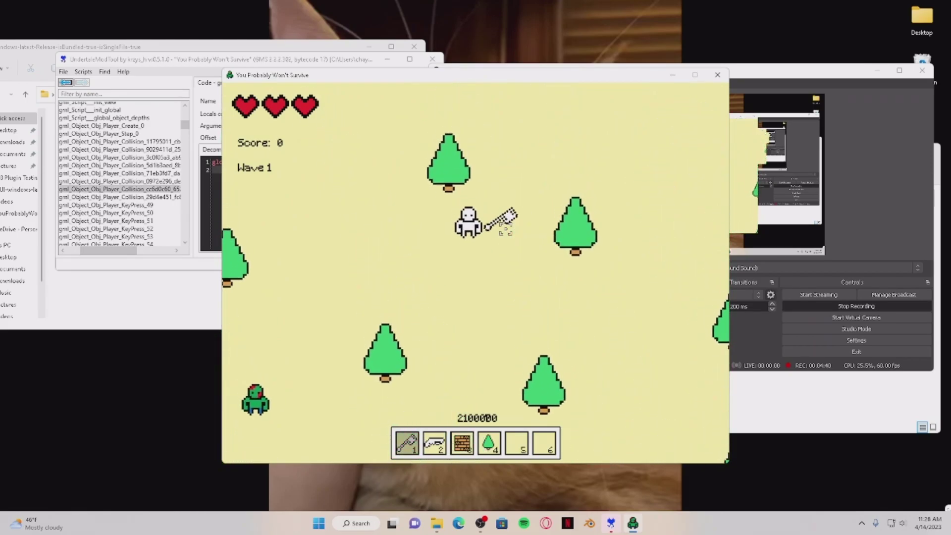
Walk into the zombies to test the collision health change and strike them with the axe
key(a)
key(s)
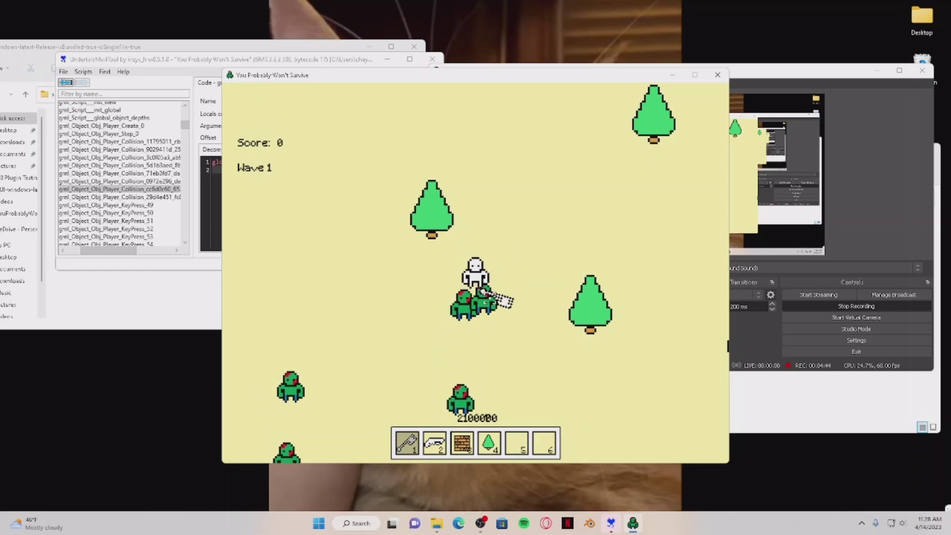
key(a)
key(s)
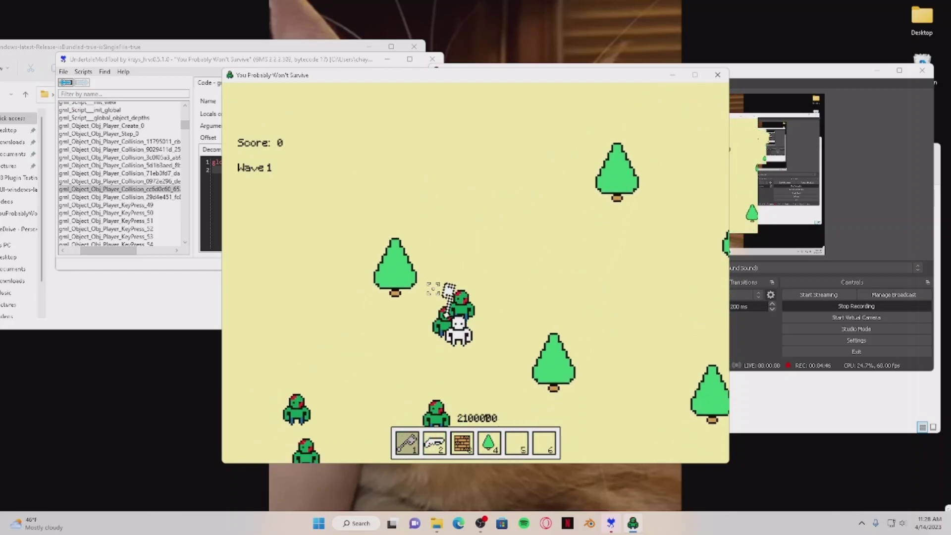
click(473, 260)
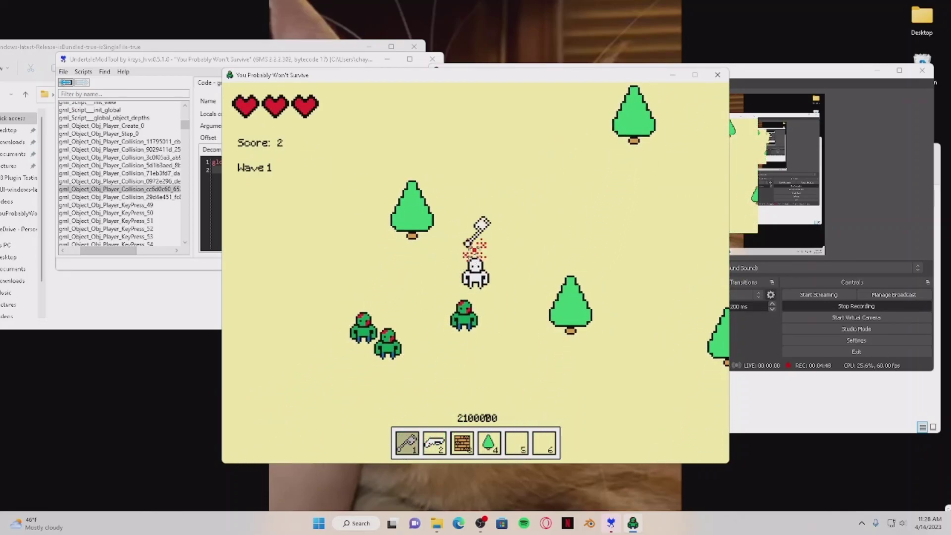
Kill the zombies around the player with the axe, move away from the rest, and quit the game
click(460, 308)
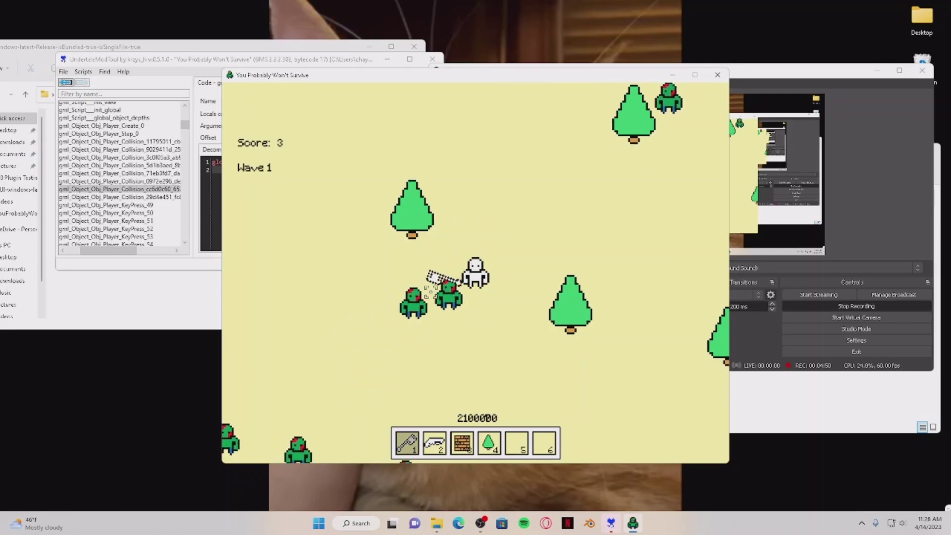
click(439, 292)
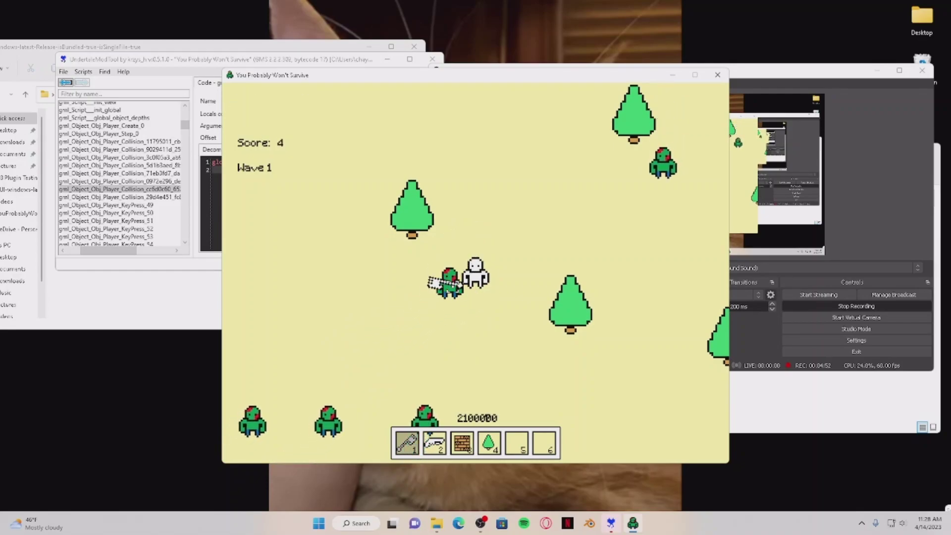
click(446, 286)
key(a)
key(w)
key(s)
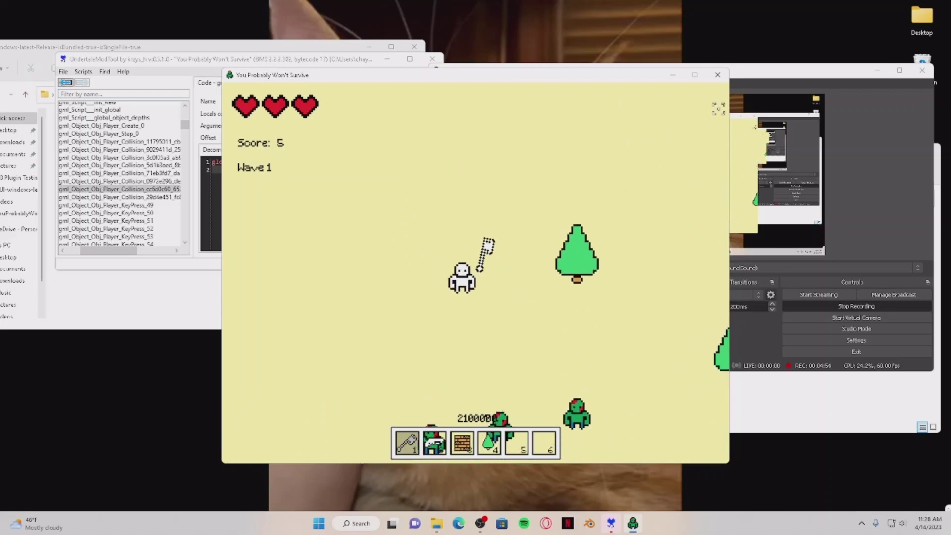
click(718, 75)
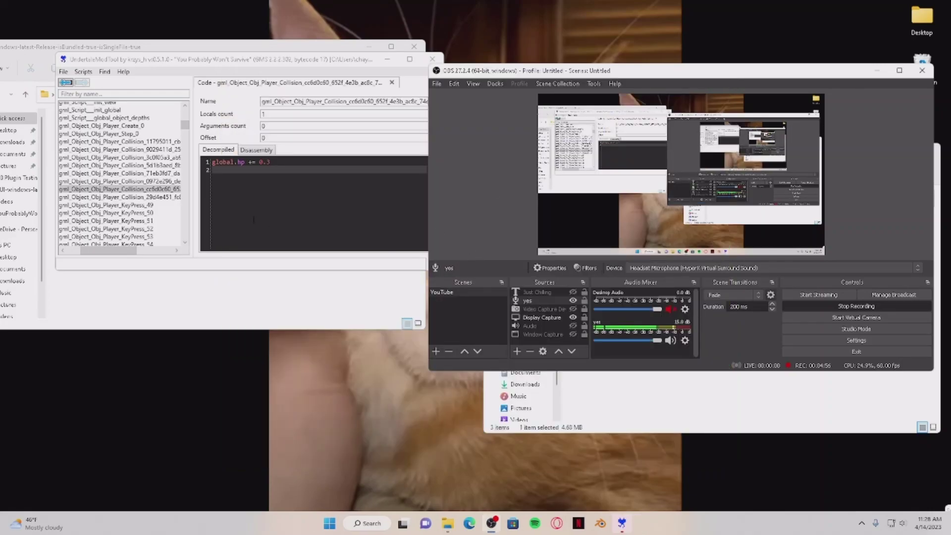
Collapse the code list in the data tree and open Texture 0 under the embedded textures
drag(185, 125, 183, 109)
click(62, 251)
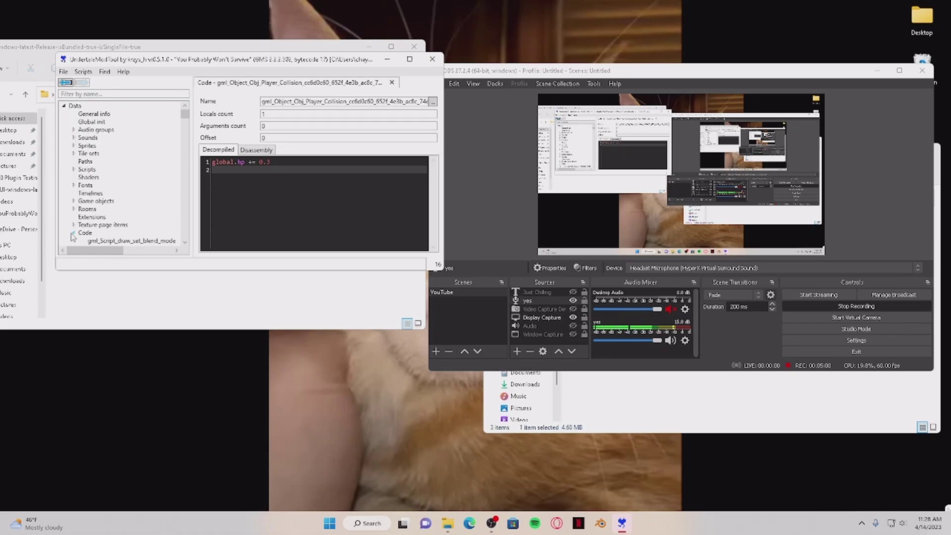
click(72, 233)
drag(186, 193, 185, 227)
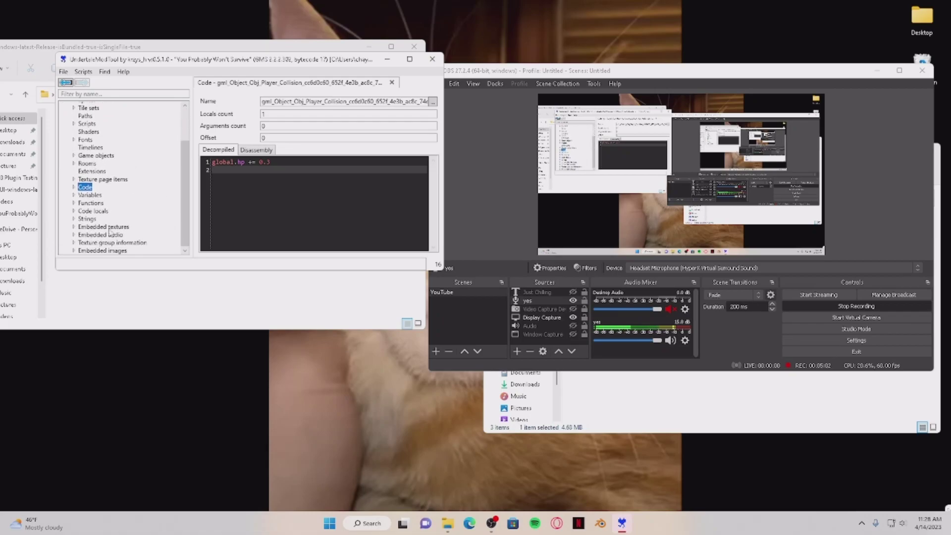
click(74, 227)
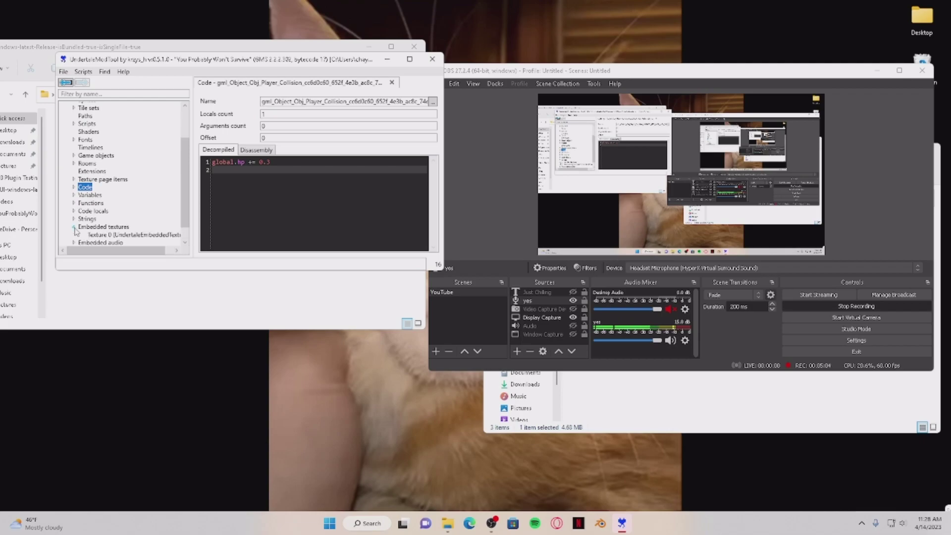
click(127, 236)
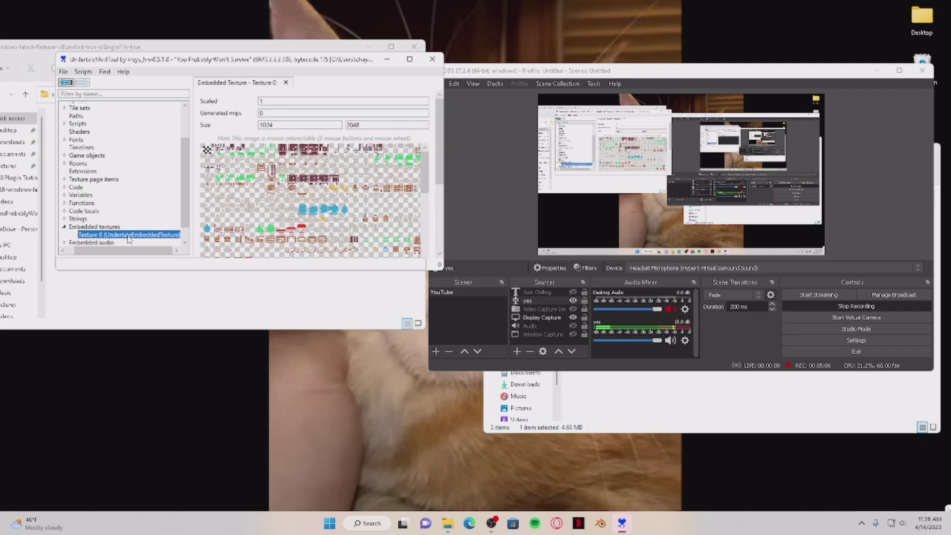
Enlarge the mod tool's window, locate the green zombie sprite on the texture sheet, and open its texture page item
drag(425, 177, 557, 343)
drag(582, 254, 569, 332)
drag(592, 285, 590, 327)
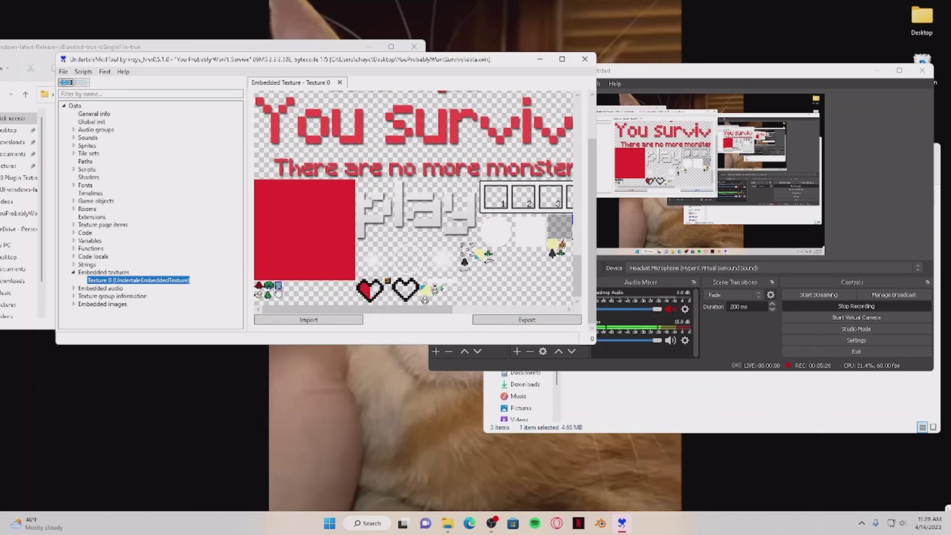
scroll(279, 292, up, 3)
drag(577, 252, 576, 292)
drag(430, 311, 349, 307)
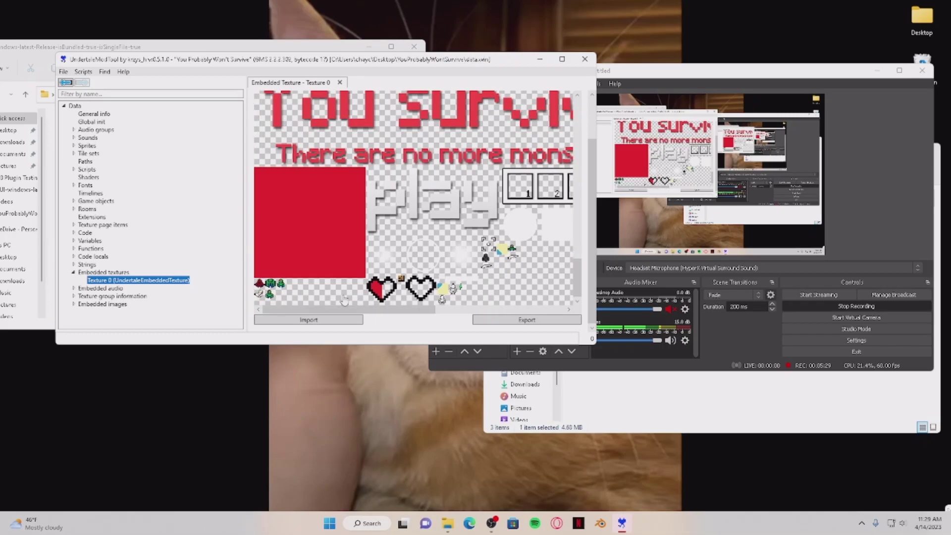
click(281, 287)
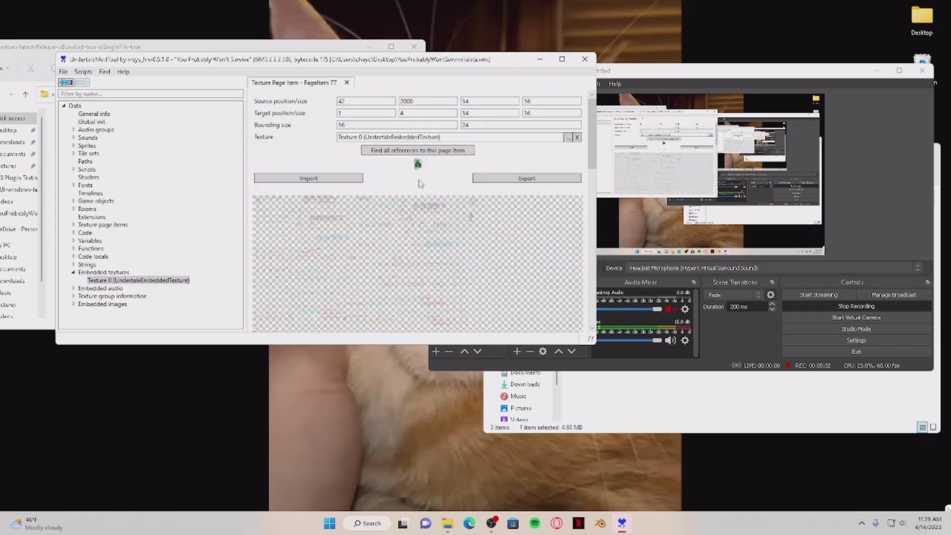
Export the zombie sprite as Zombie.png into the YouProbablyWontSurvive folder and preview the exported image
click(505, 180)
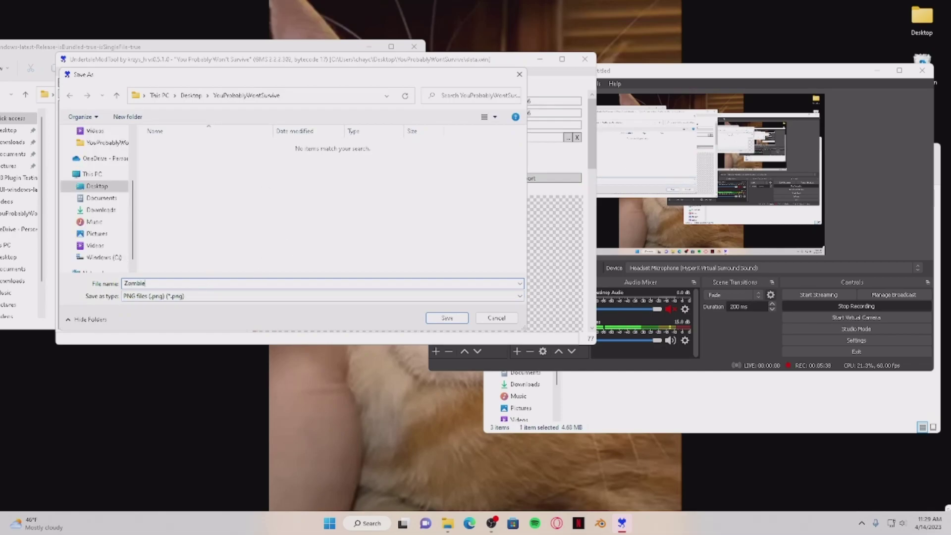
key(Return)
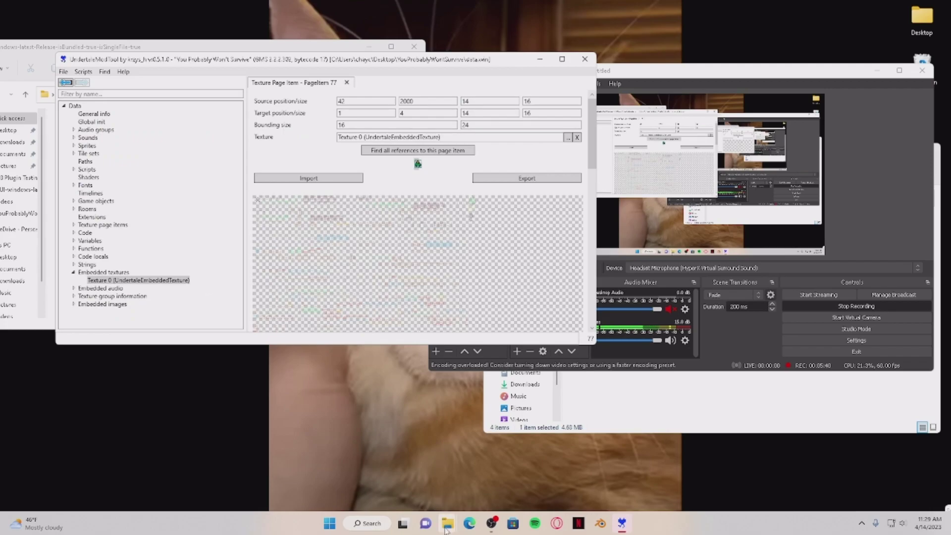
mouse_move(448, 523)
click(418, 480)
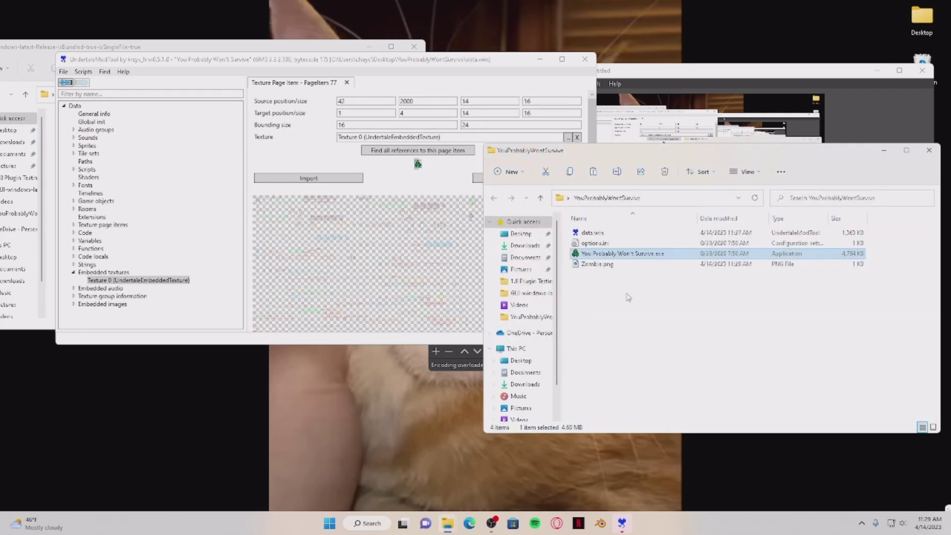
double_click(601, 265)
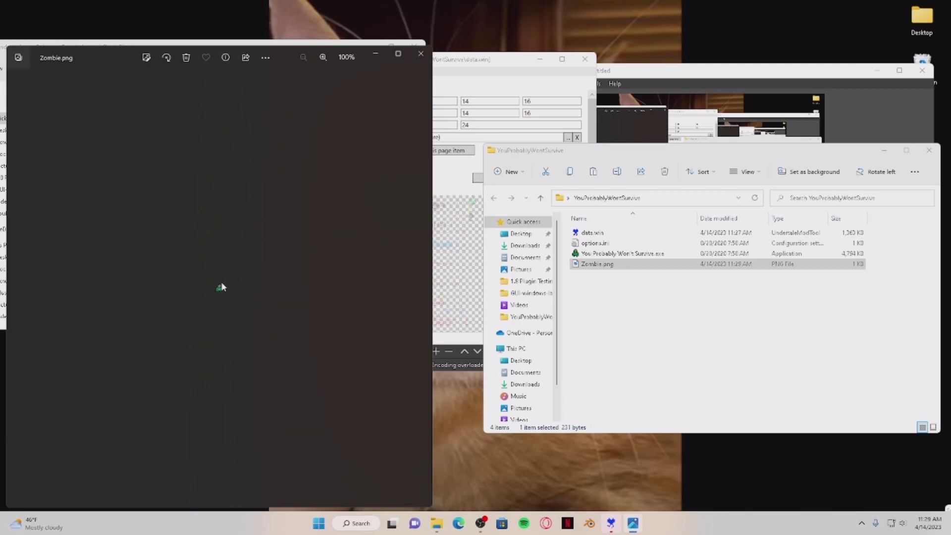
click(418, 53)
Open Zombie.png from the game folder in paint.net for editing
click(600, 256)
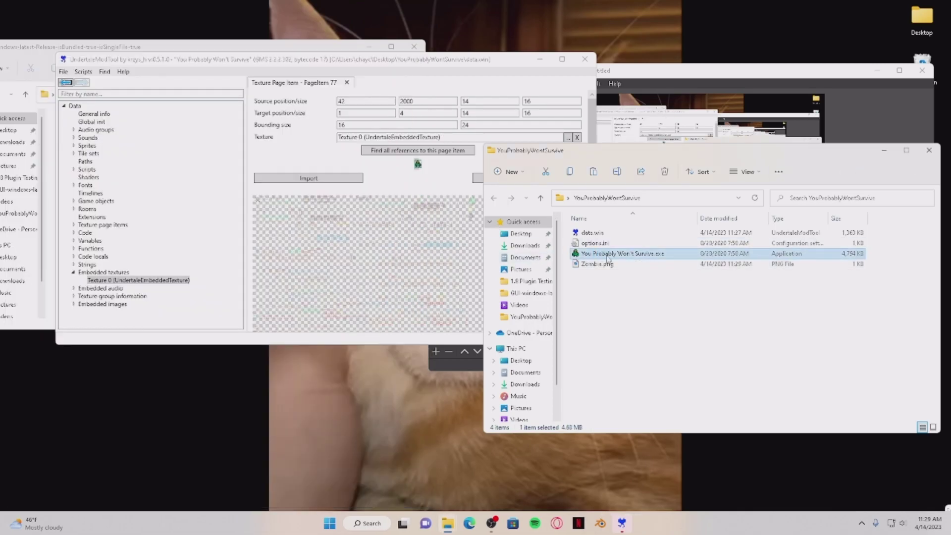
right_click(609, 258)
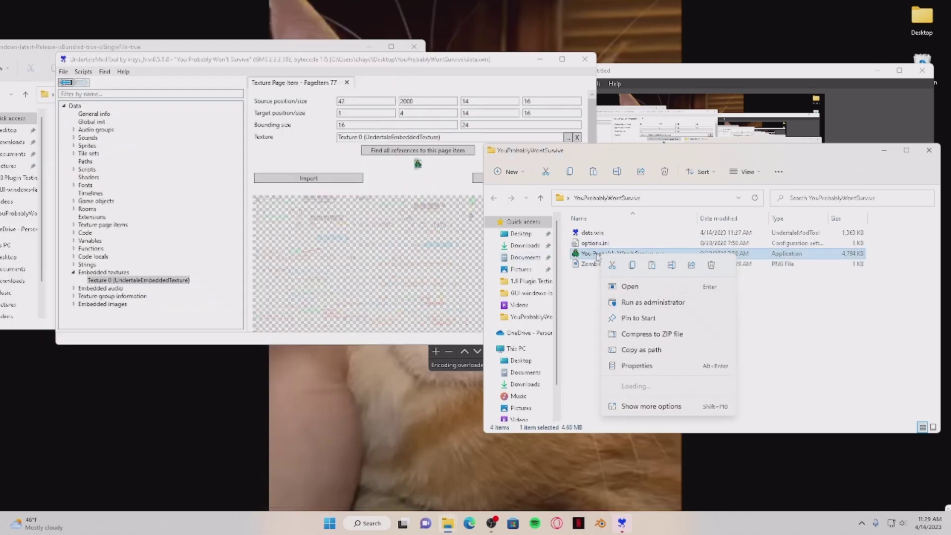
click(594, 263)
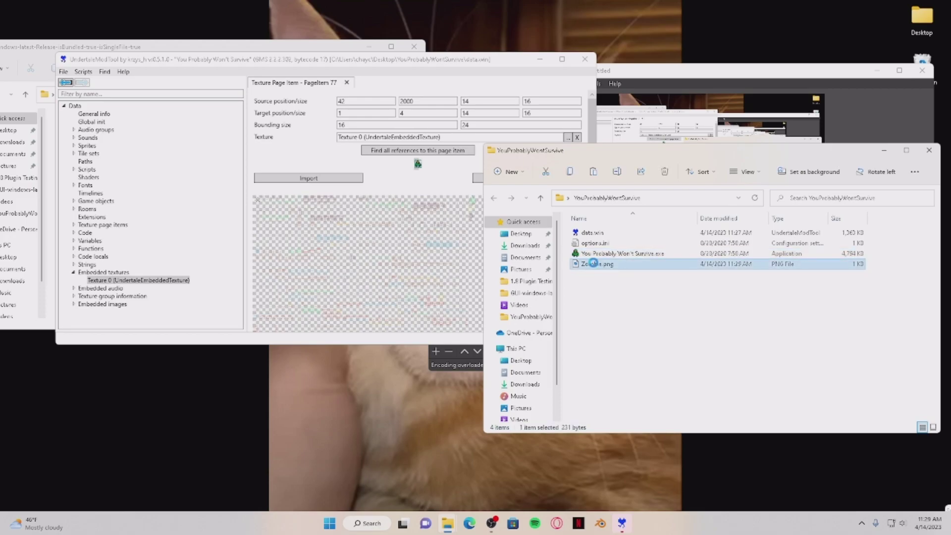
right_click(599, 265)
mouse_move(636, 312)
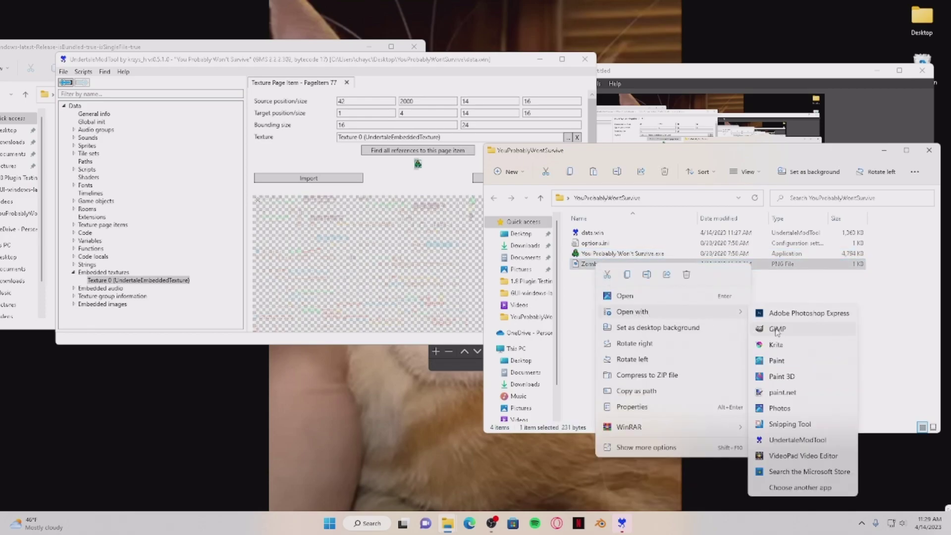
click(788, 393)
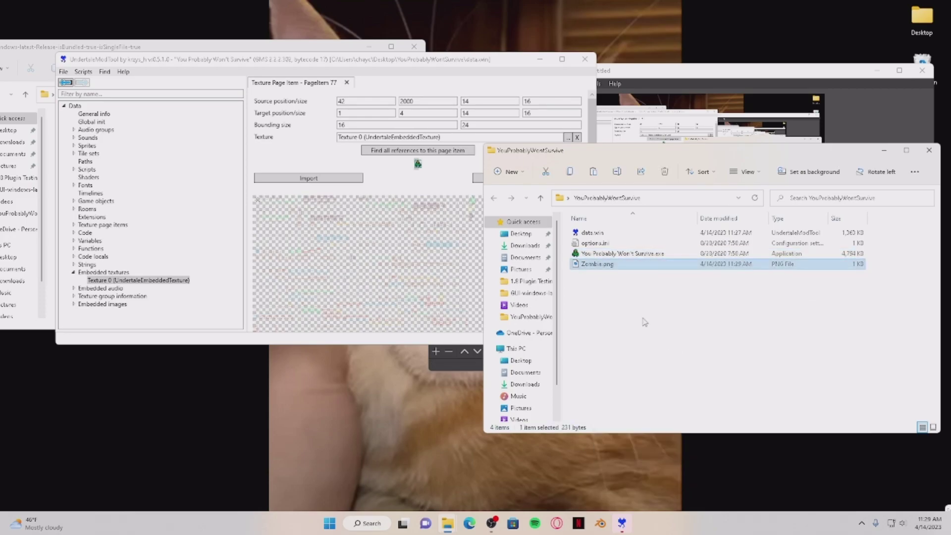
click(493, 524)
click(636, 419)
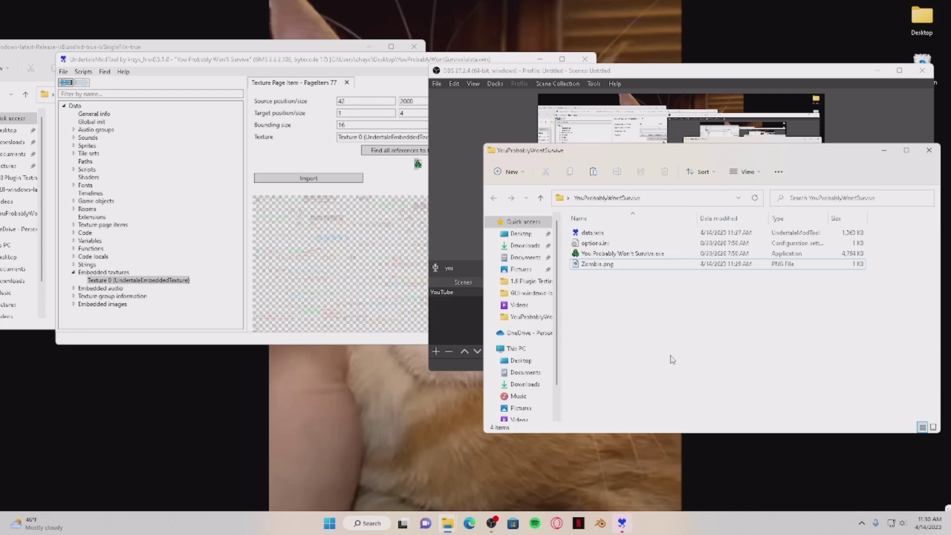
click(862, 528)
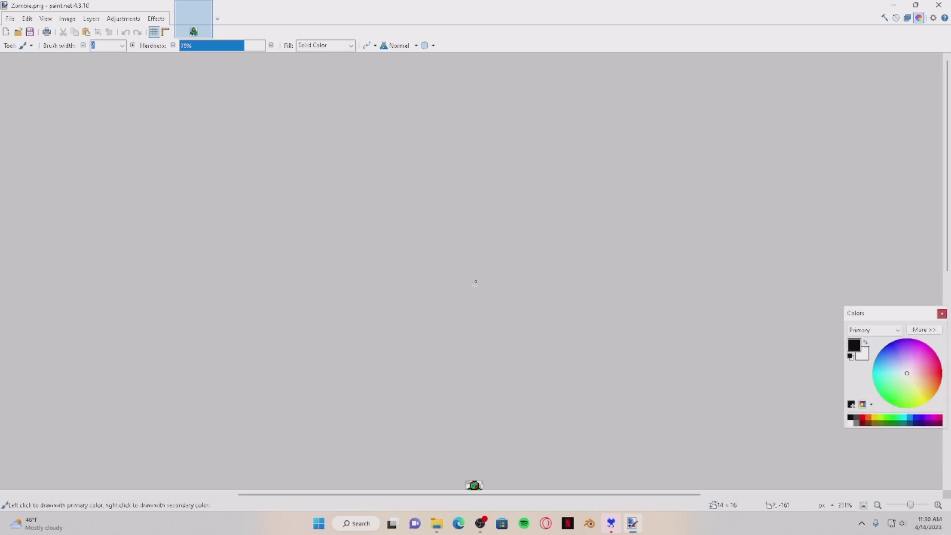
Fill the zombie's head with red and its body with blue using the Paint Bucket, and refill the head with blue
scroll(467, 341, down, 3)
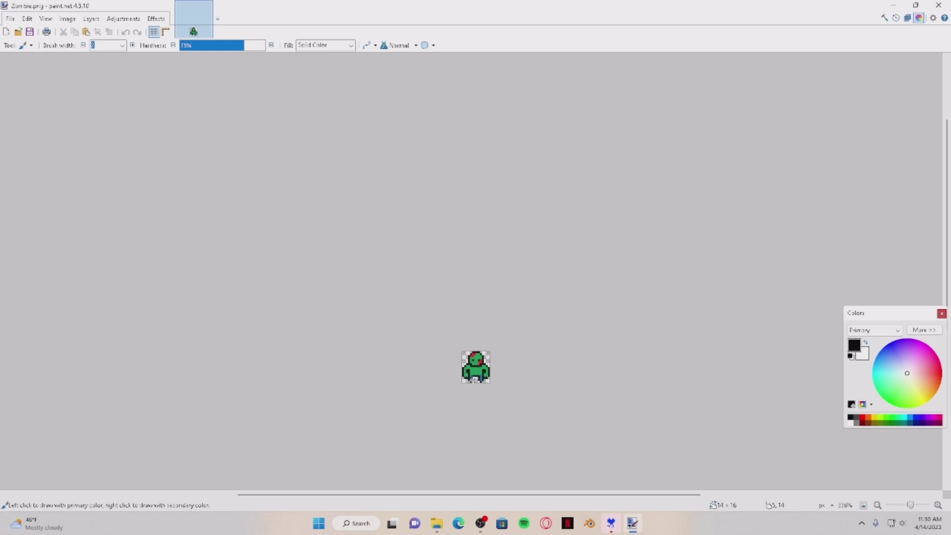
scroll(475, 375, up, 5)
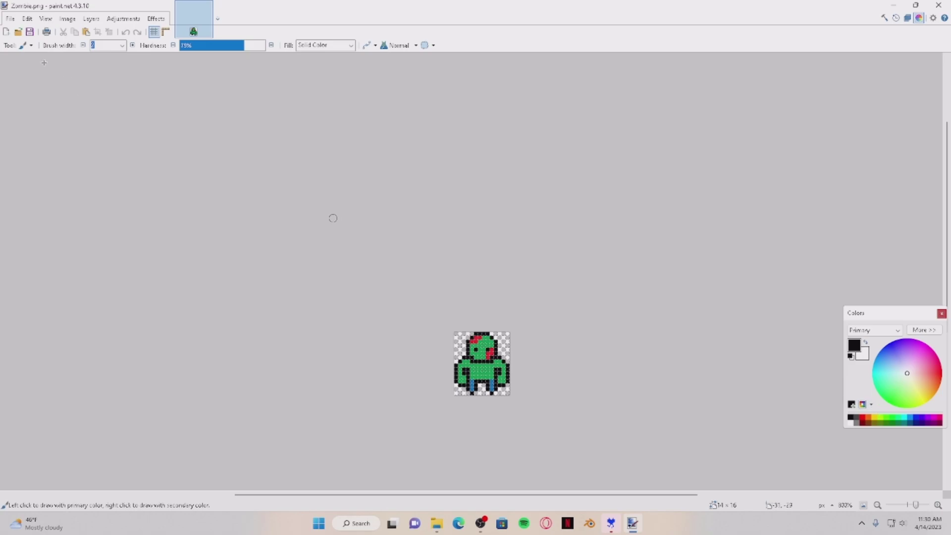
click(20, 45)
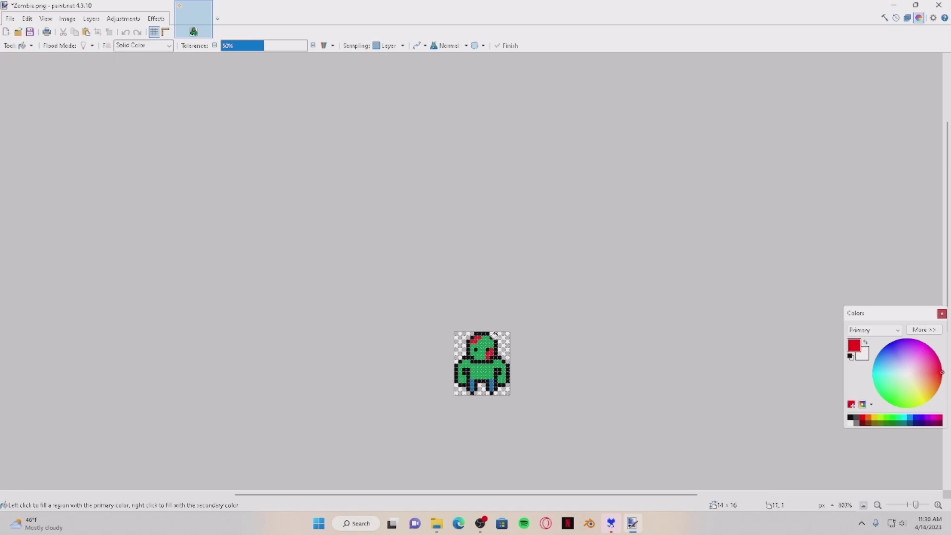
click(485, 347)
click(492, 364)
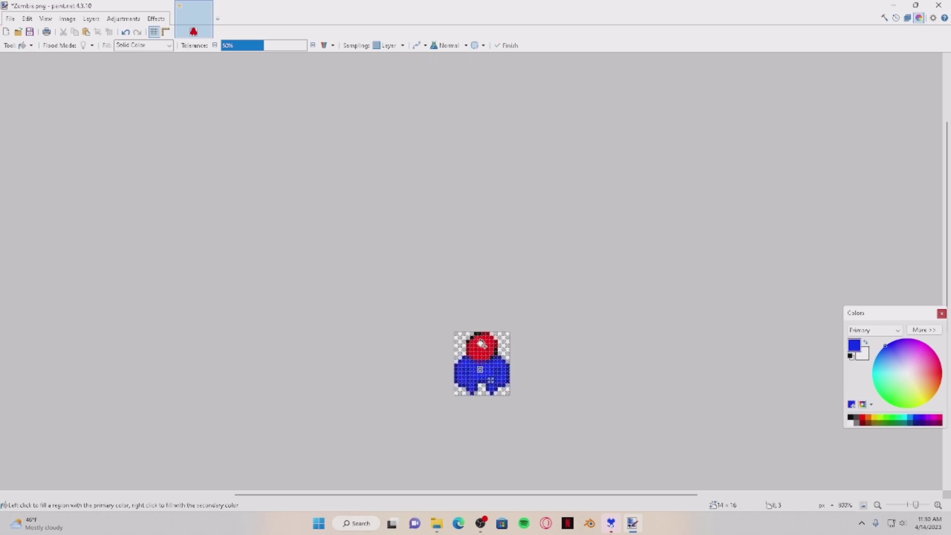
click(484, 346)
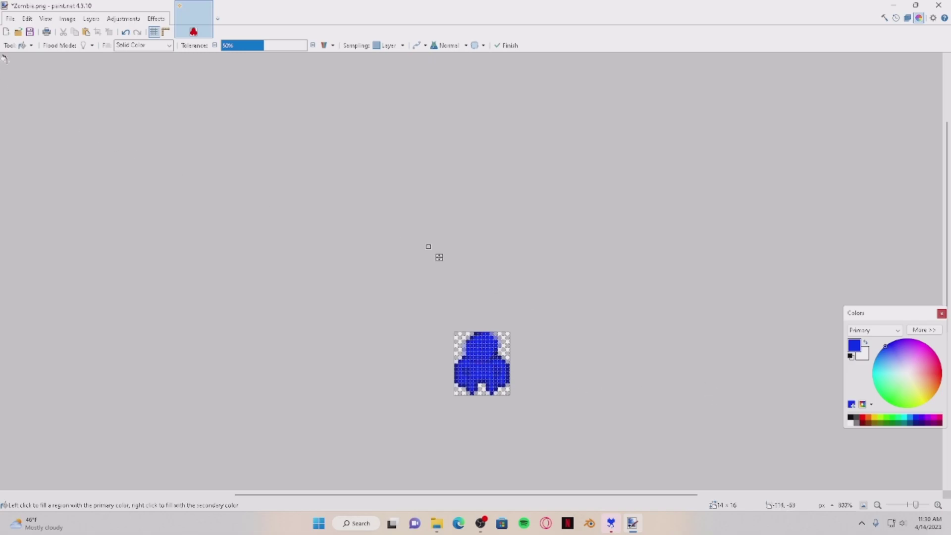
Paint red eyes and a red mouth on the blue zombie with the Paintbrush, then save Zombie.png and close the editor
click(22, 45)
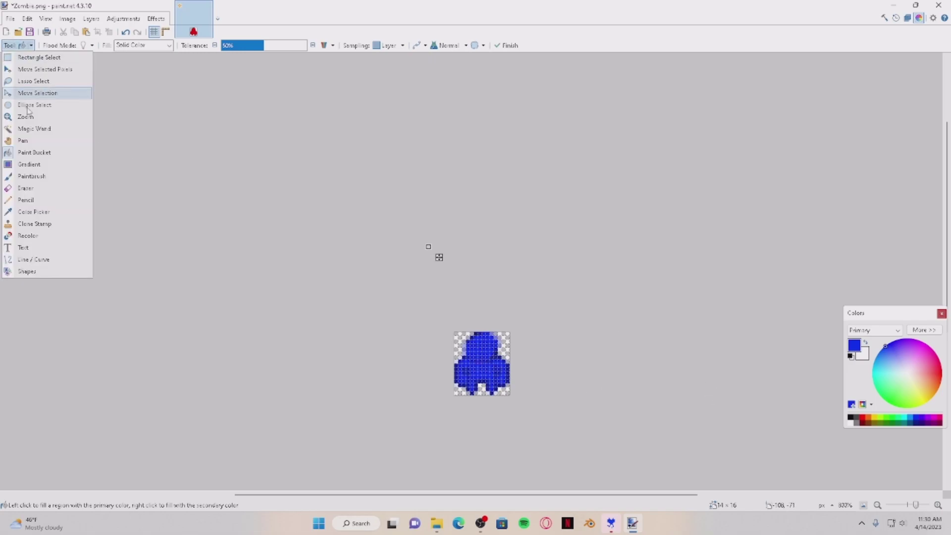
click(29, 173)
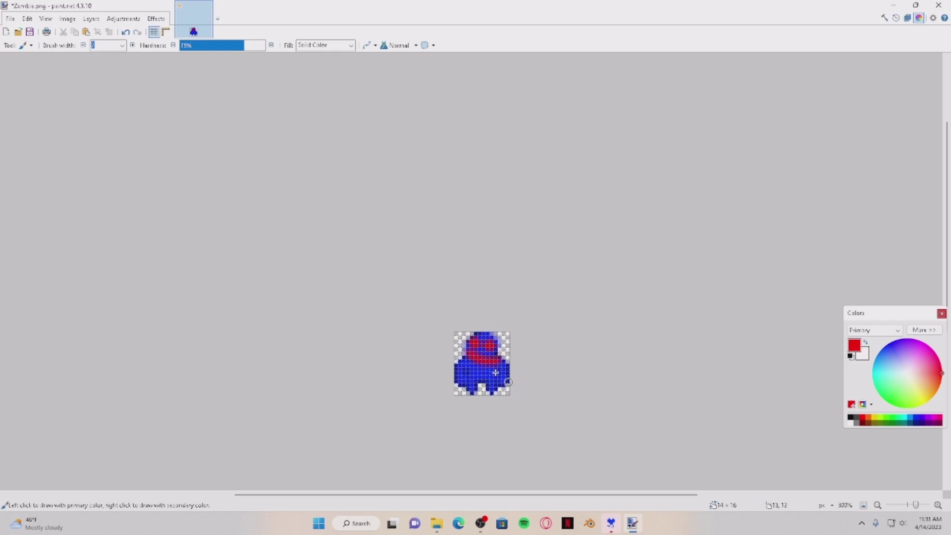
key(ctrl+s)
click(326, 281)
key(ctrl+s)
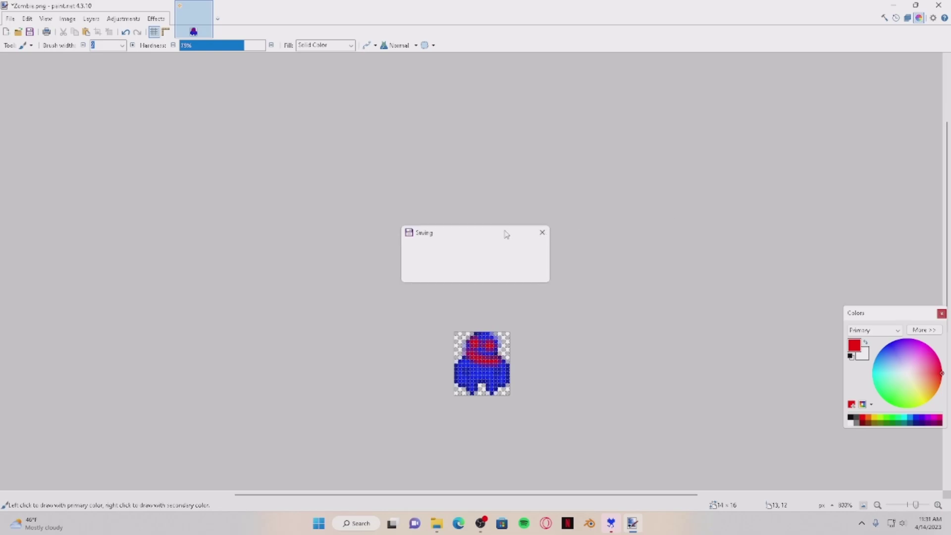
click(938, 5)
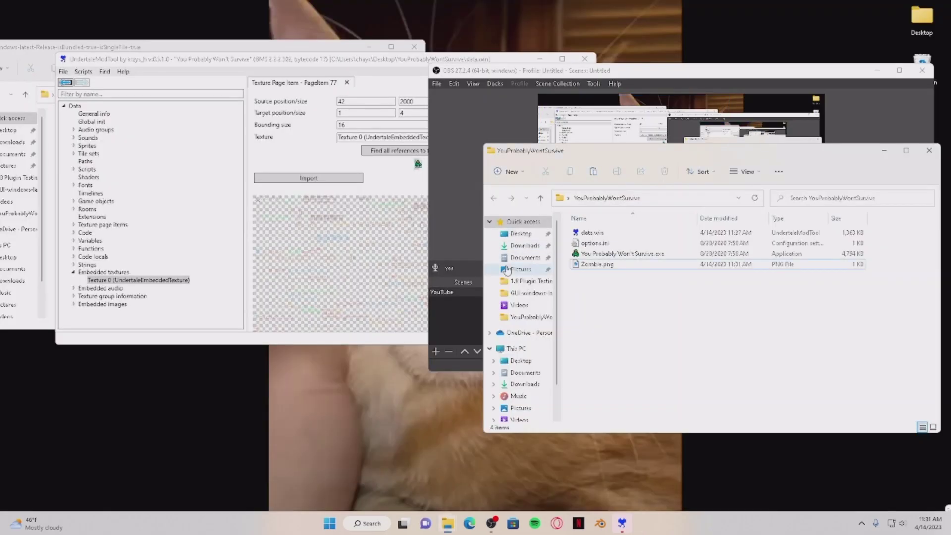
Import Zombie.png into texture page item 77 and save the mod over the existing data.win
click(381, 189)
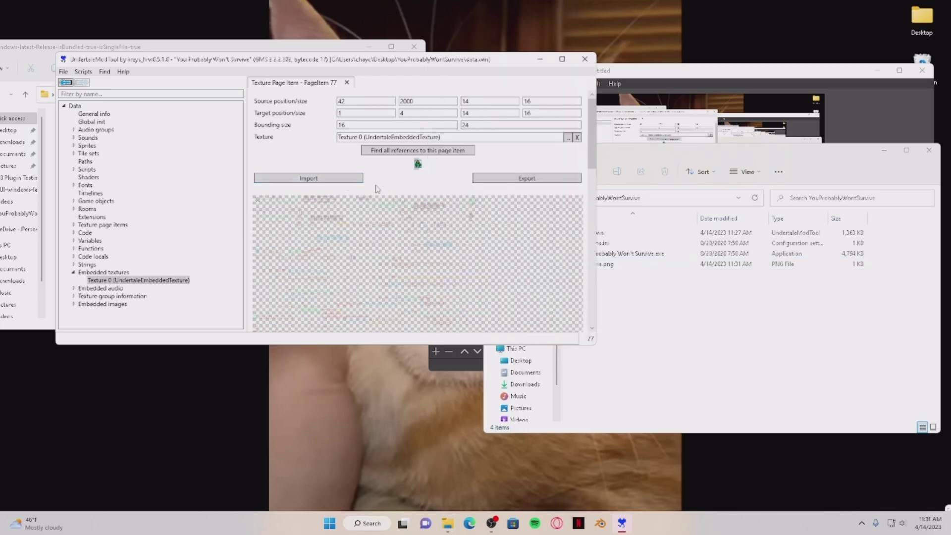
click(338, 179)
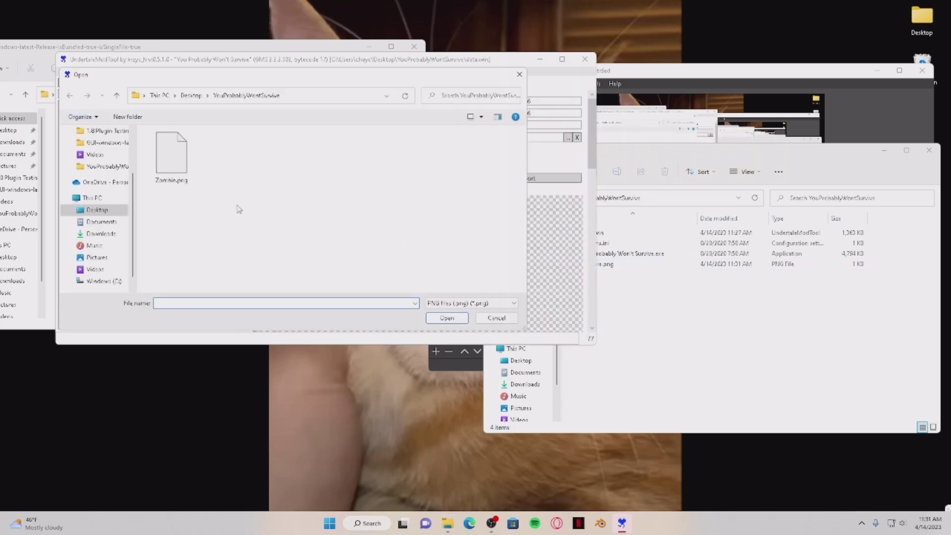
double_click(177, 177)
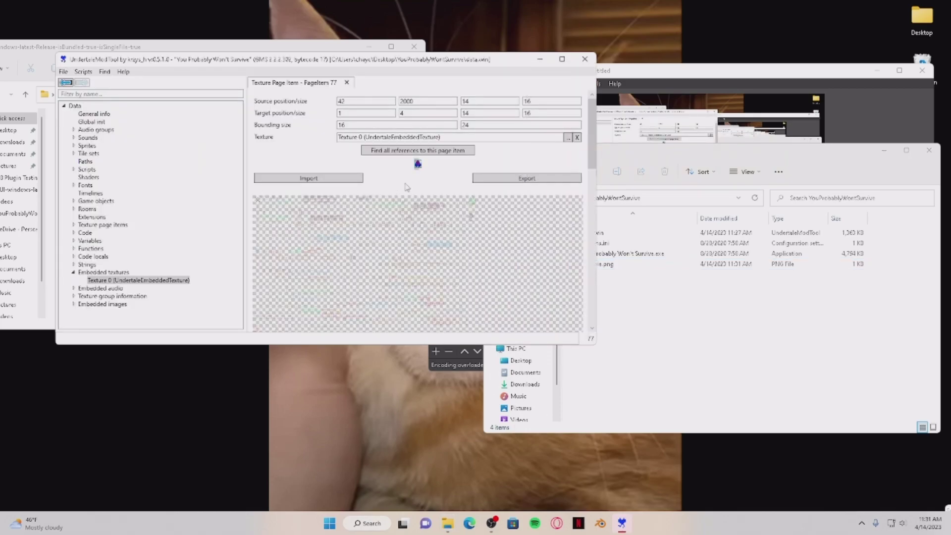
key(ctrl+s)
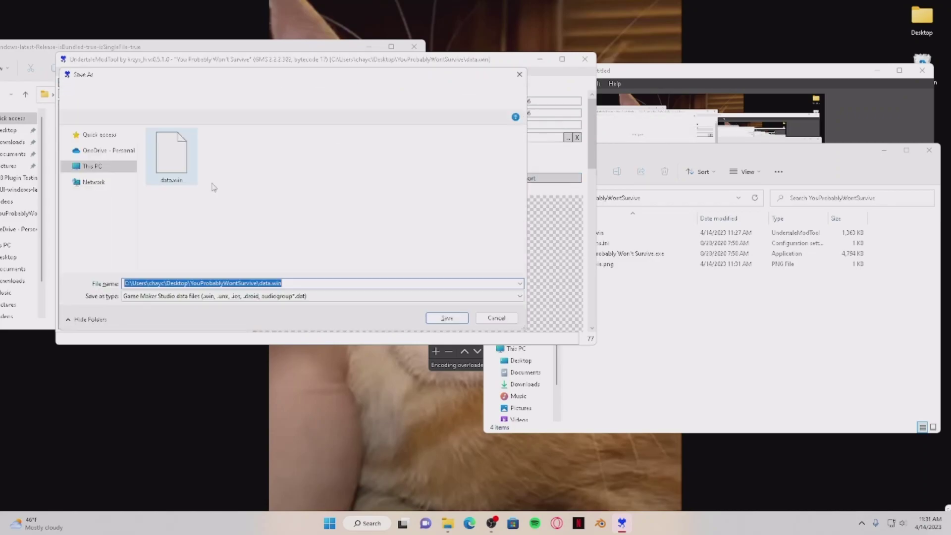
click(447, 319)
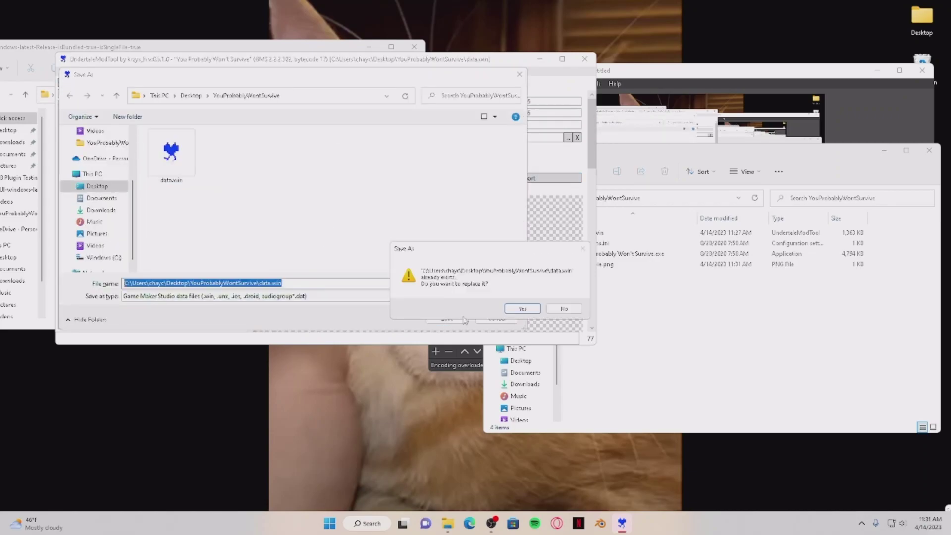
click(524, 313)
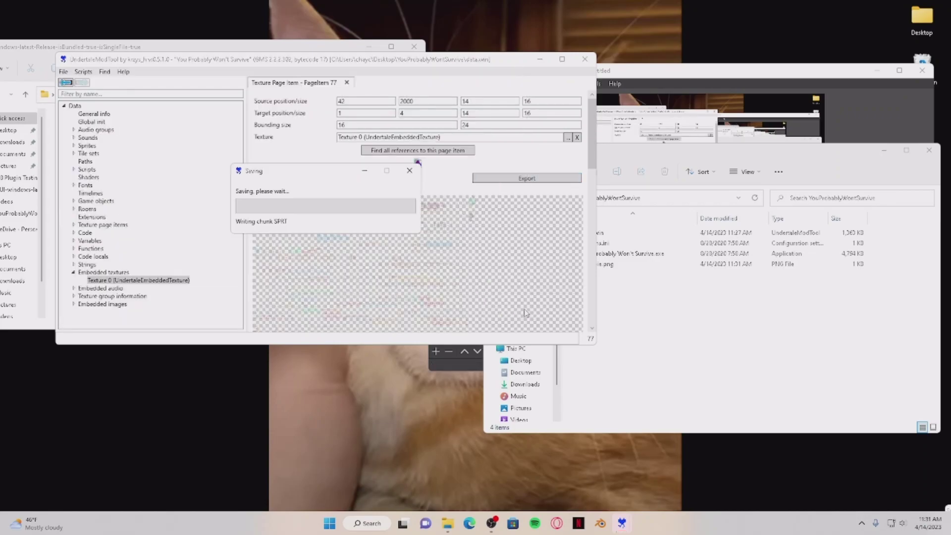
Launch You Probably Won't Survive from the game folder and start playing
click(659, 321)
click(607, 255)
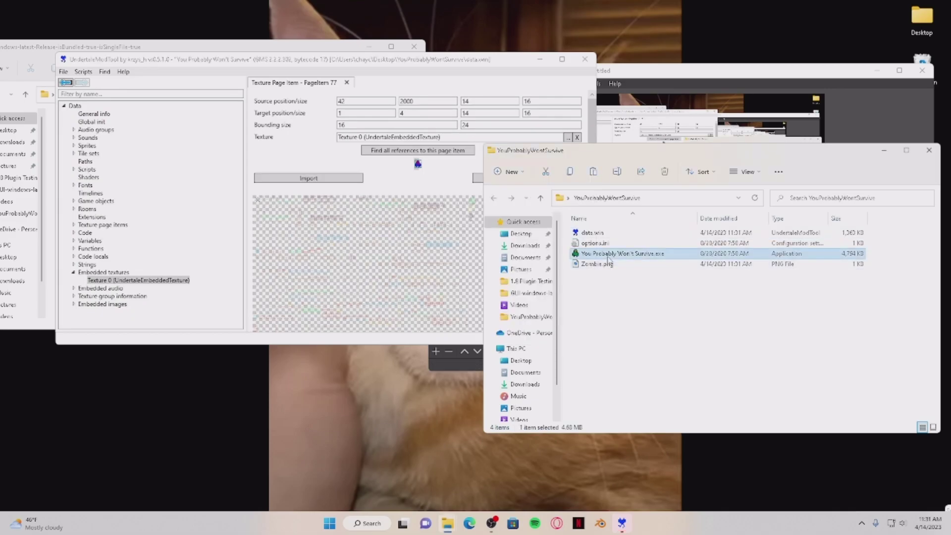
double_click(607, 256)
click(501, 312)
Walk the character around the map until the wave 1 zombies arrive, check their sprite, and close the game
key(w)
key(d)
key(s)
key(a)
click(494, 214)
key(w)
key(d)
key(s)
key(a)
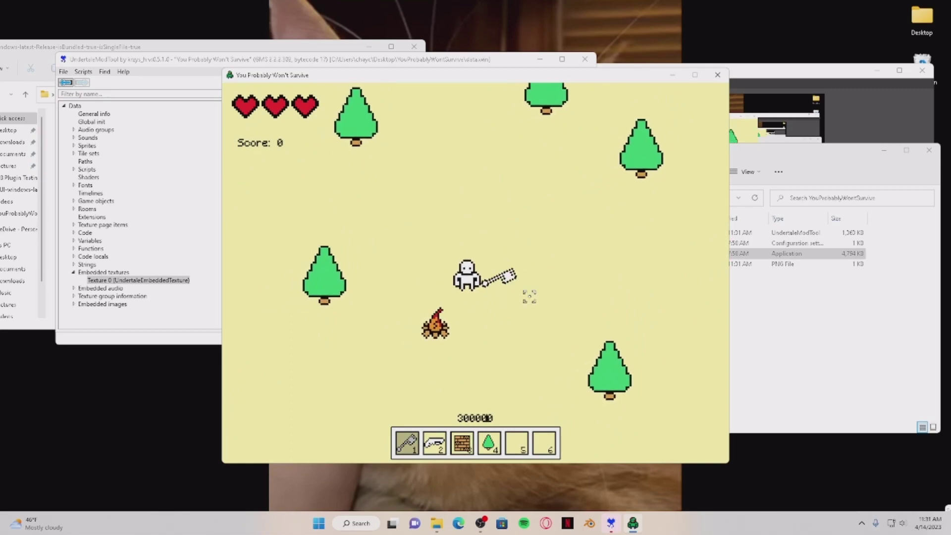
key(s)
key(a)
key(s)
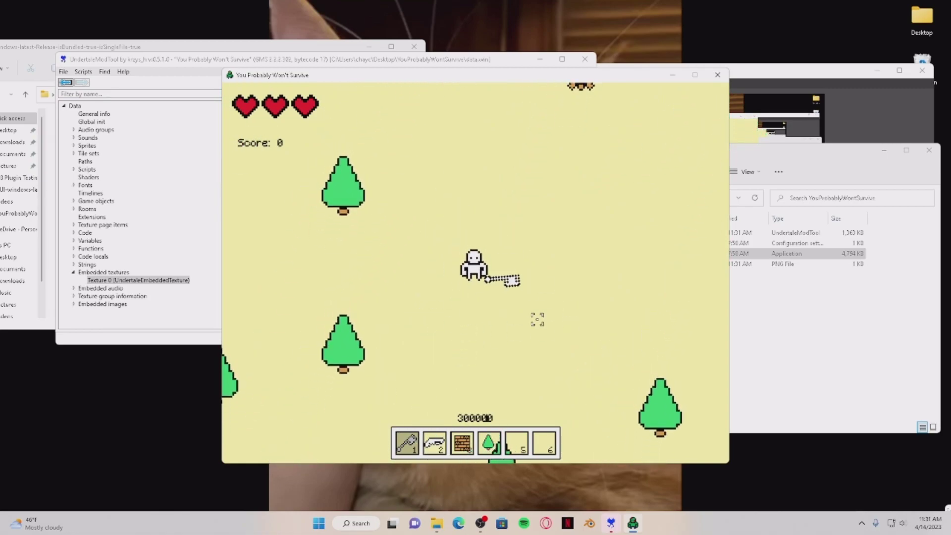
key(s)
key(a)
key(w)
key(d)
key(s)
key(w)
key(d)
key(s)
key(w)
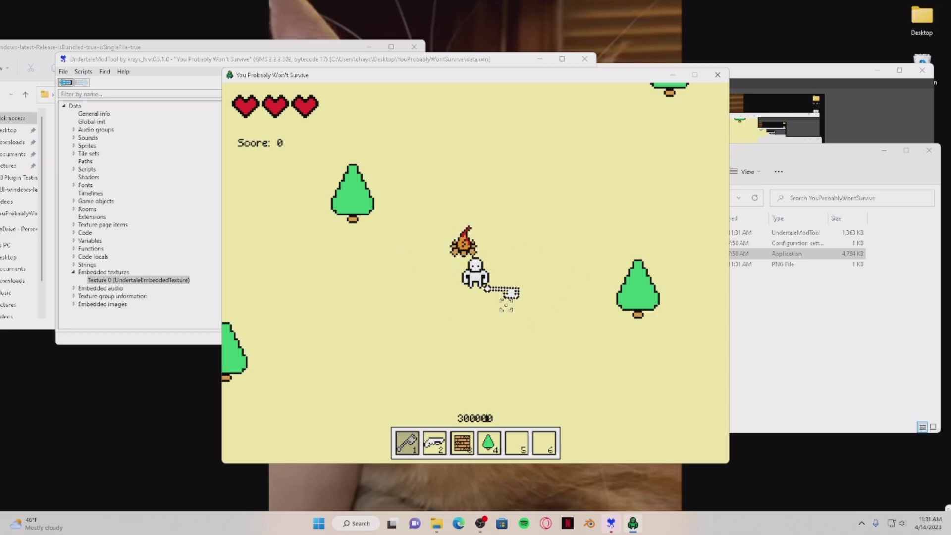
key(w)
key(a)
key(w)
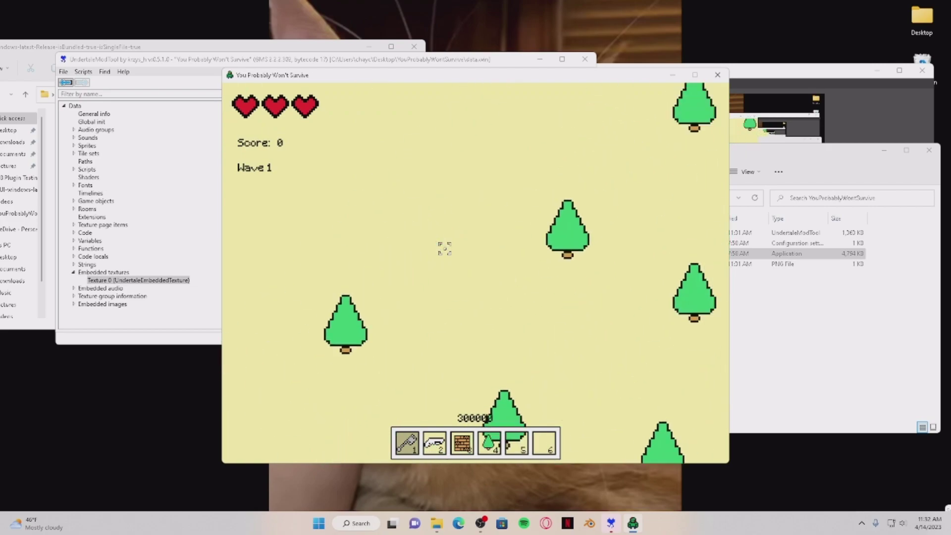
key(s)
key(w)
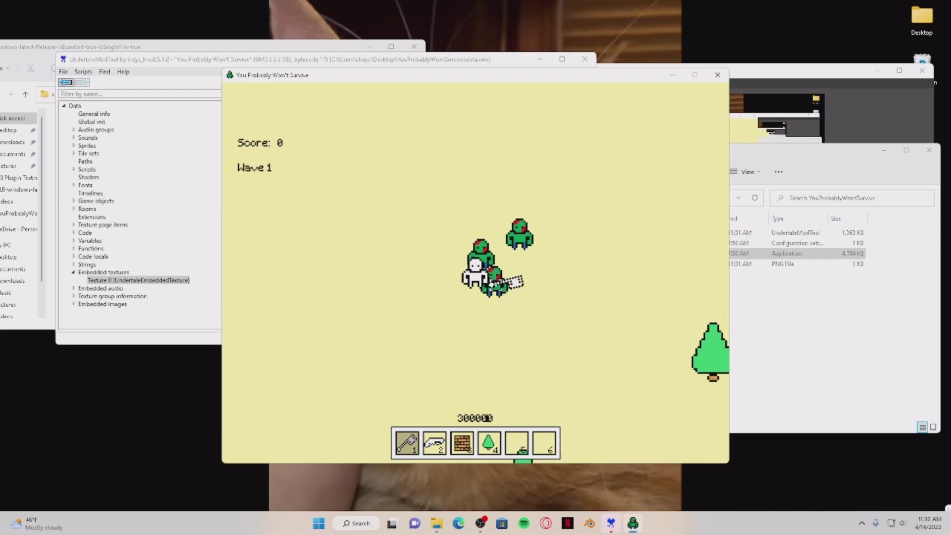
click(717, 76)
In UndertaleModTool, open the page item of the green zombie in the second sprite row below the red square in Texture 0
click(308, 198)
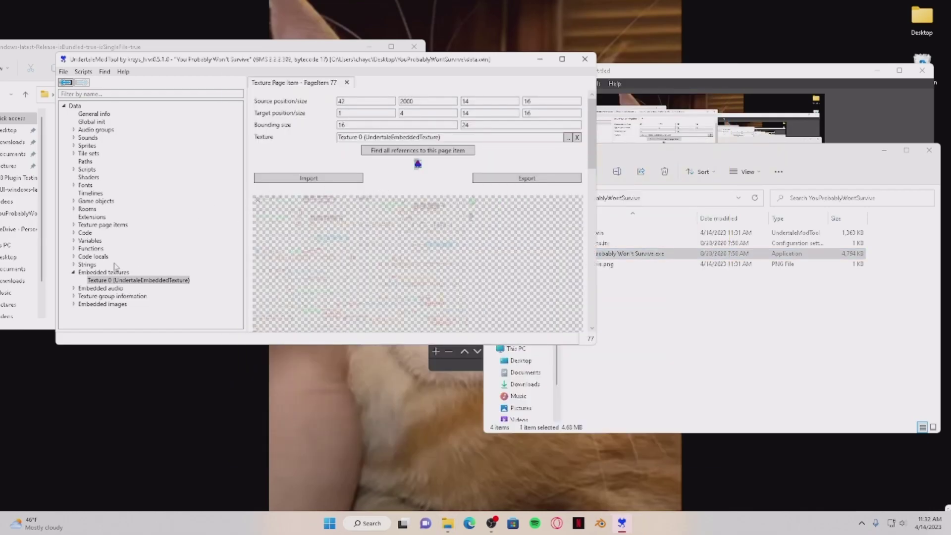
click(126, 281)
scroll(545, 199, up, 8)
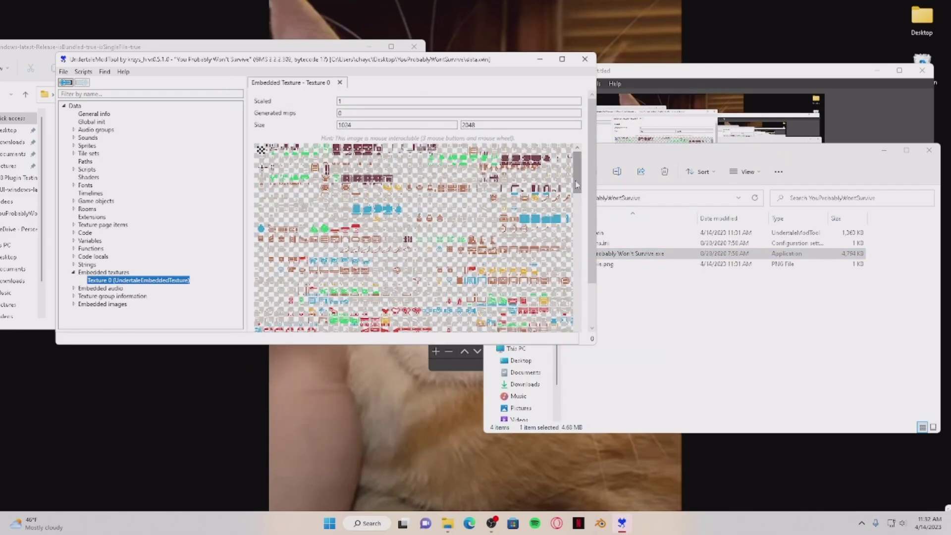
drag(568, 285, 591, 288)
scroll(592, 291, down, 2)
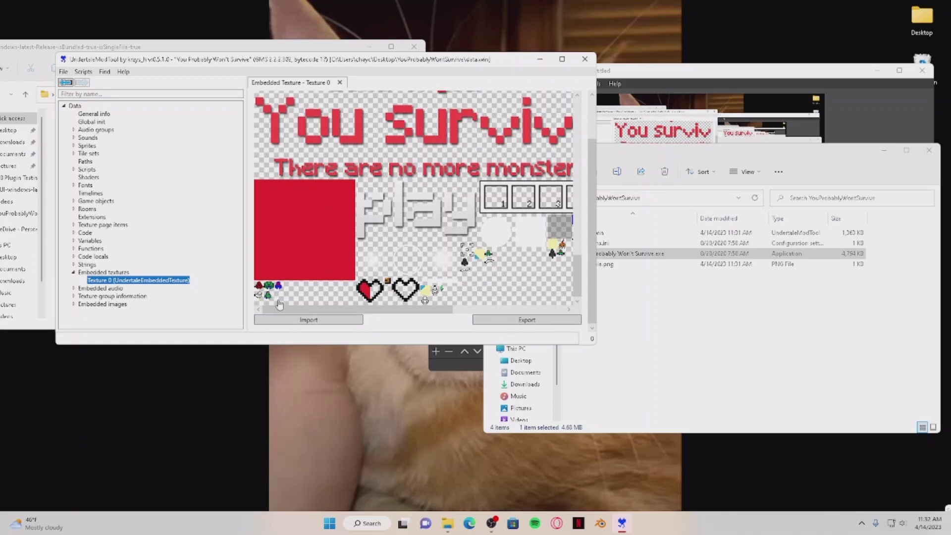
scroll(272, 305, up, 2)
scroll(522, 270, down, 4)
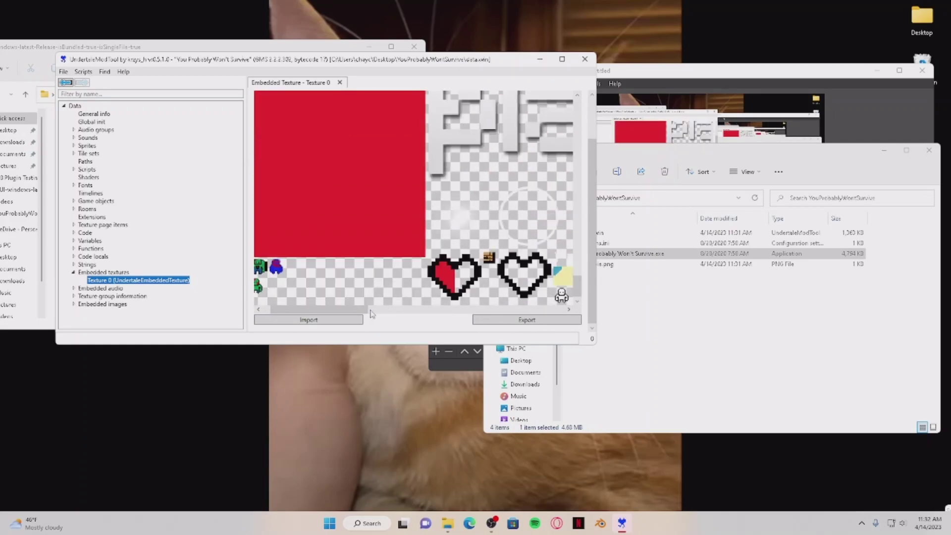
drag(372, 310, 332, 313)
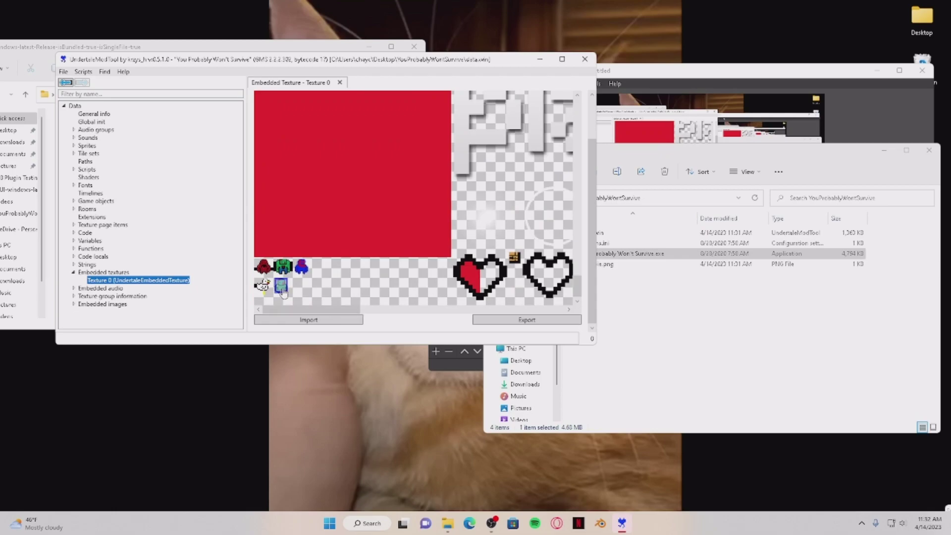
click(281, 287)
Import Zombie.png into texture page item 79 and overwrite data.win with the change
click(335, 182)
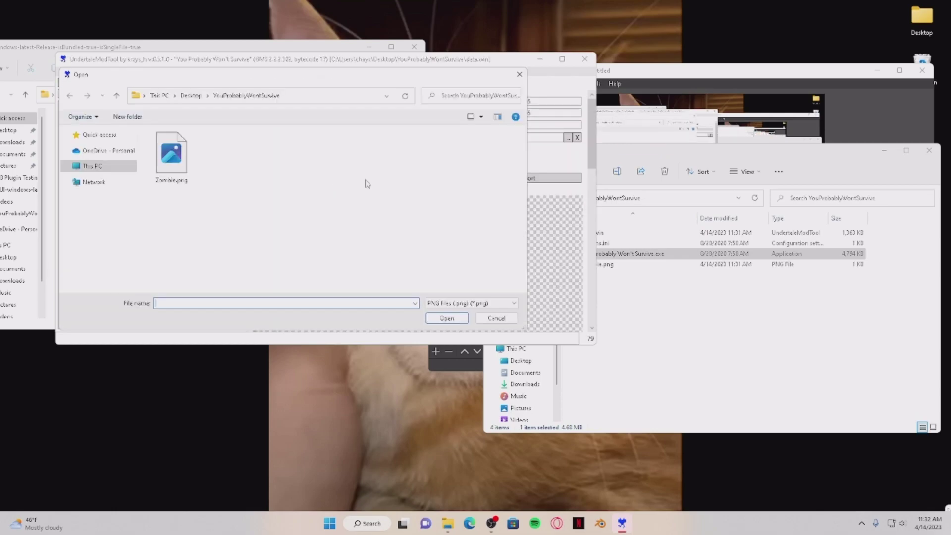
double_click(166, 168)
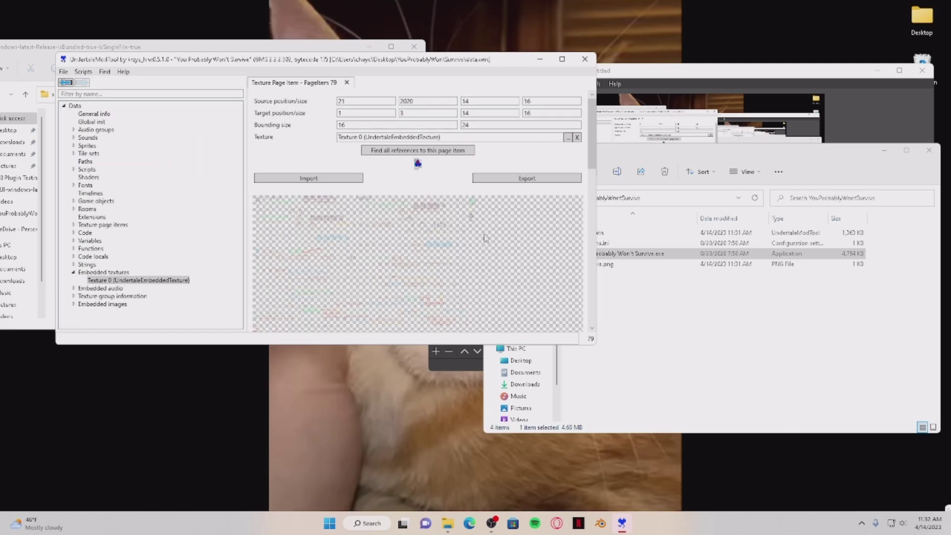
key(ctrl+s)
click(448, 323)
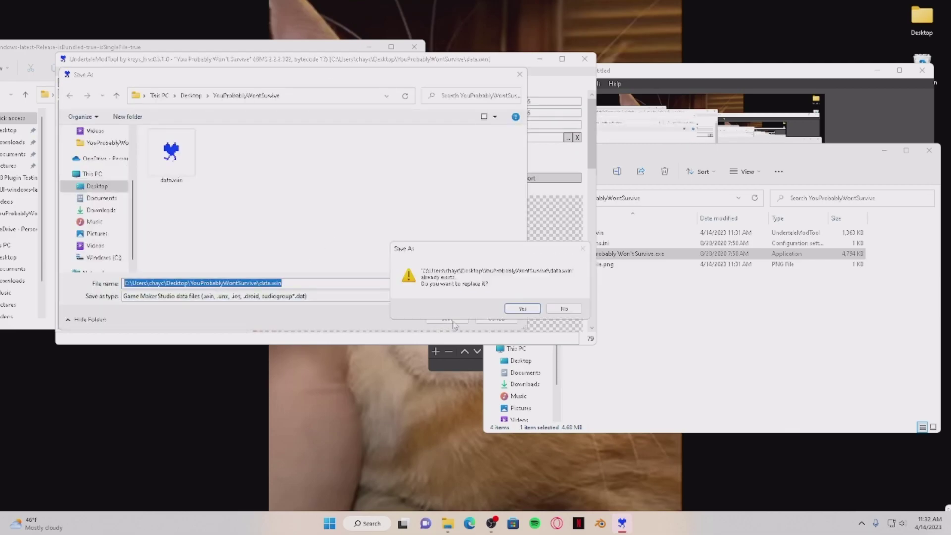
click(523, 308)
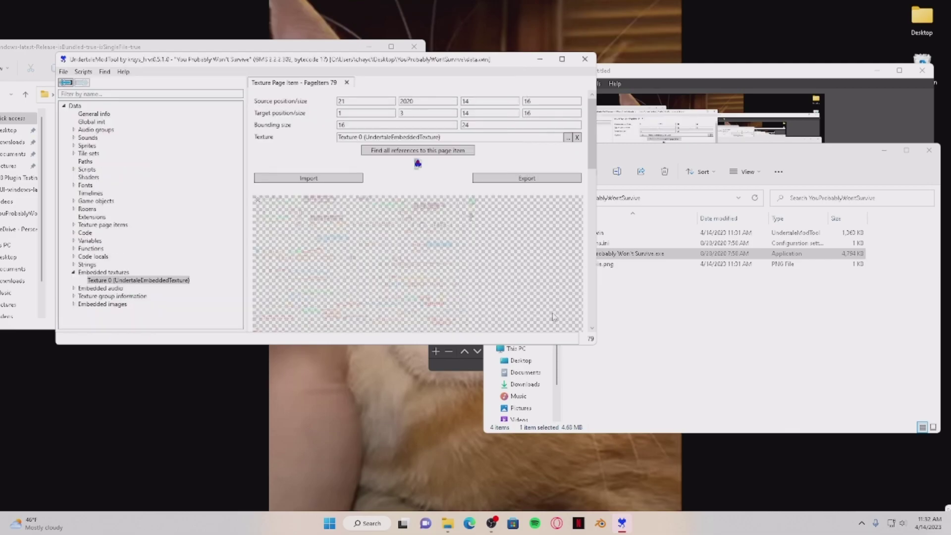
Run the modified game again from its folder and begin a new play session
click(655, 323)
double_click(623, 243)
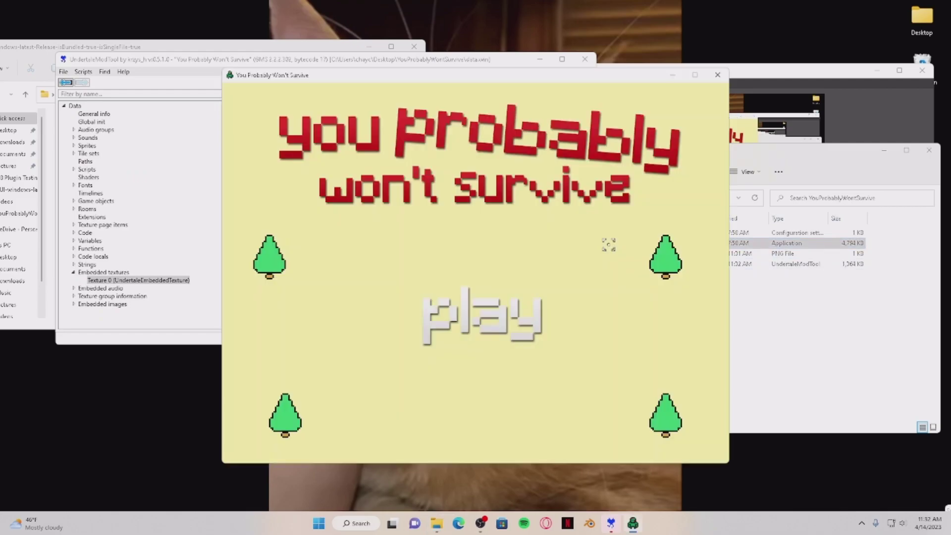
click(466, 320)
Move around during wave 1 and attack the approaching zombies to check which sprite they use
key(d)
key(w)
key(w)
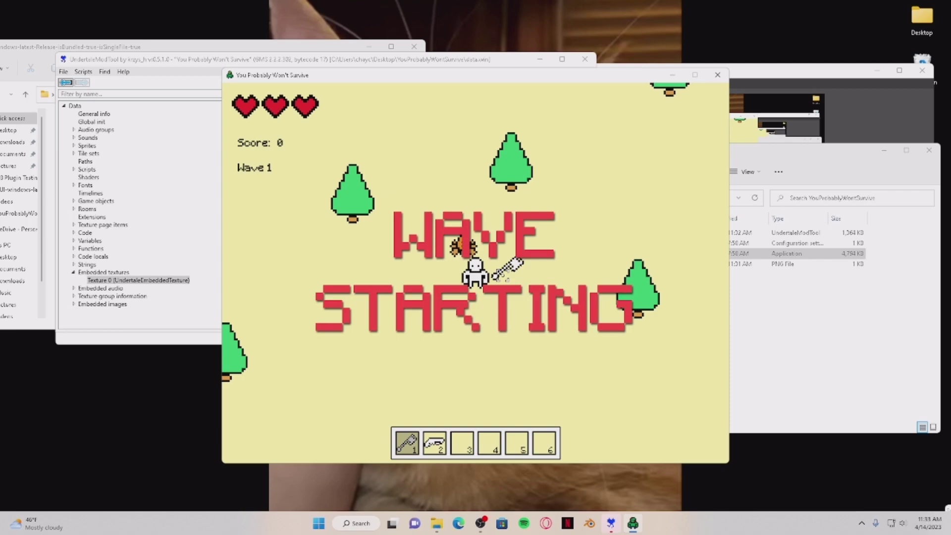
key(d)
key(s)
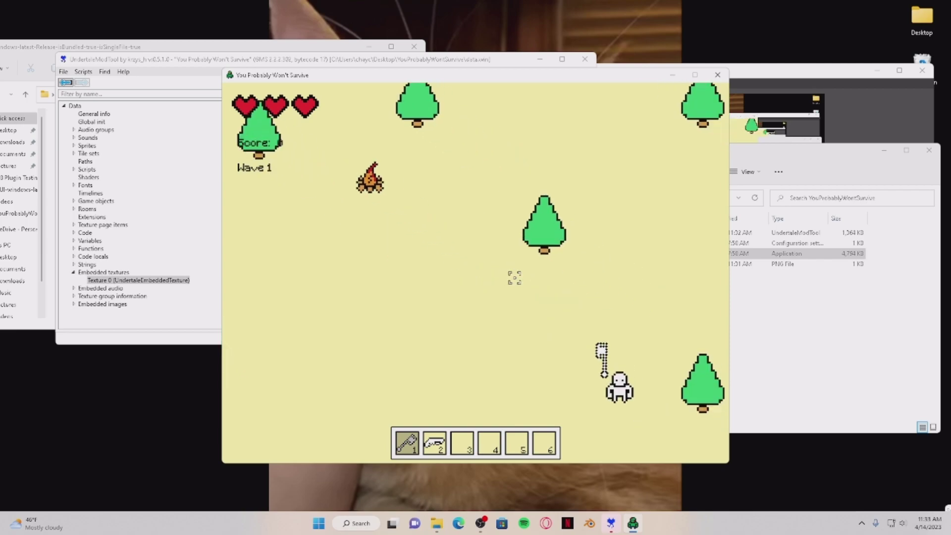
key(a)
key(w)
key(d)
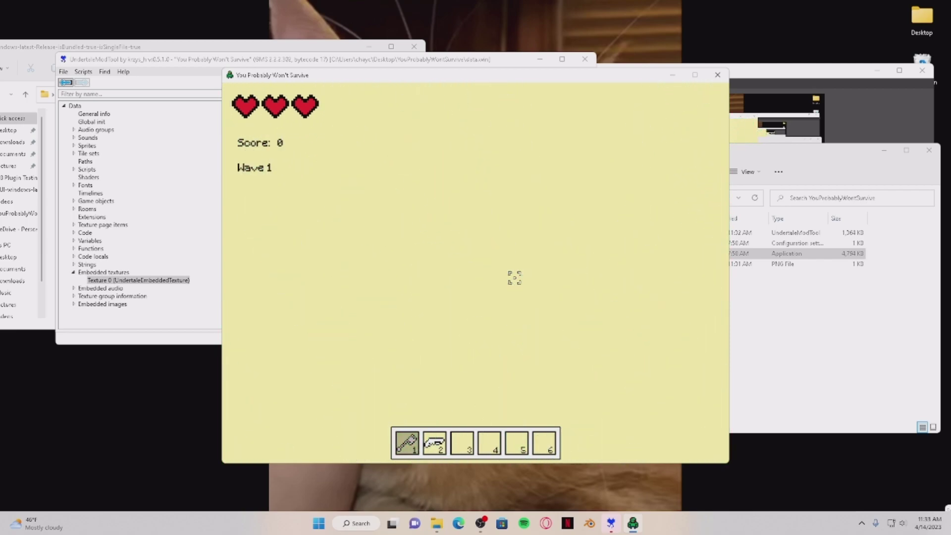
key(s)
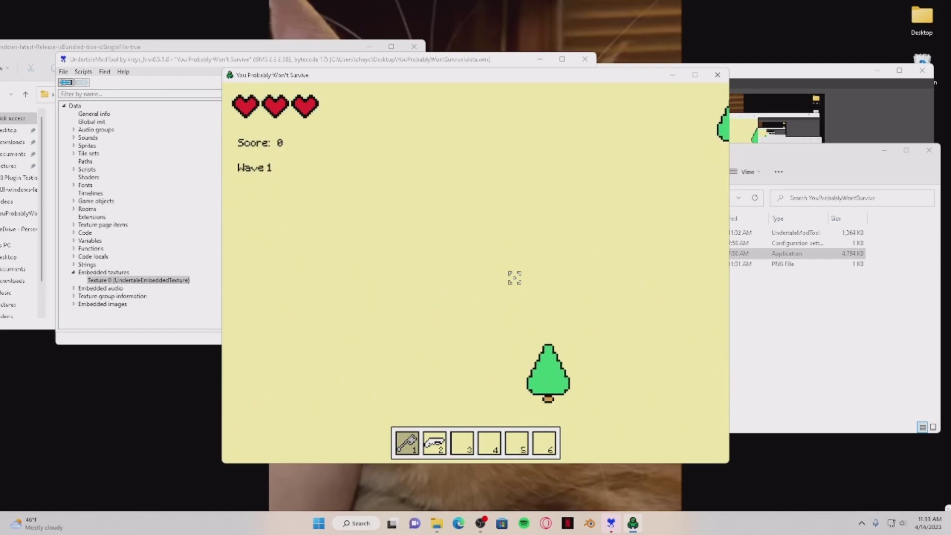
key(d)
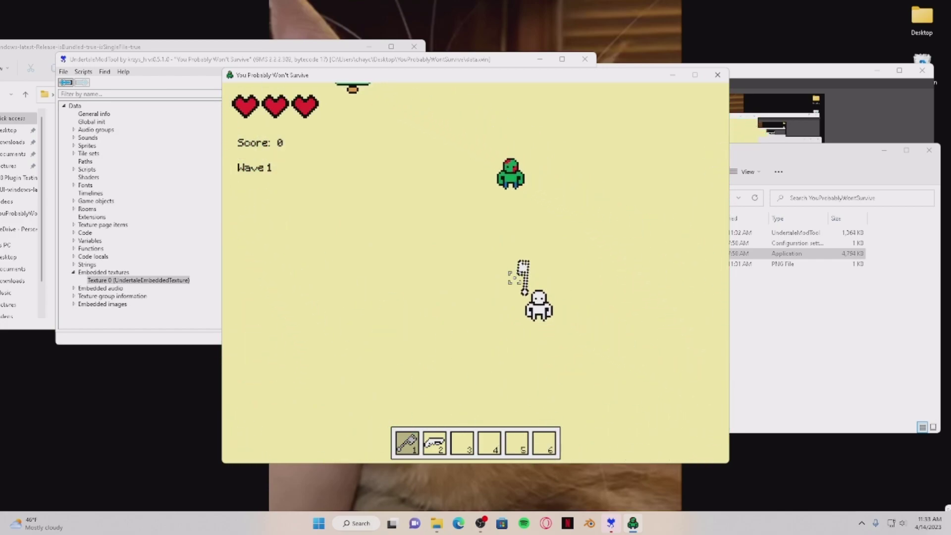
key(w)
click(492, 246)
click(565, 268)
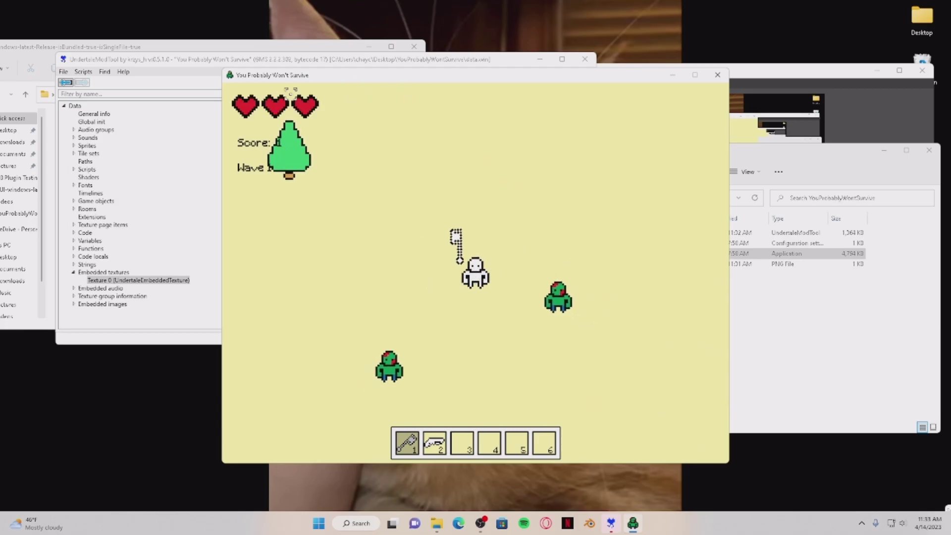
Return to UndertaleModTool and examine the embedded Texture 0 sheet for other zombie sprites
click(135, 92)
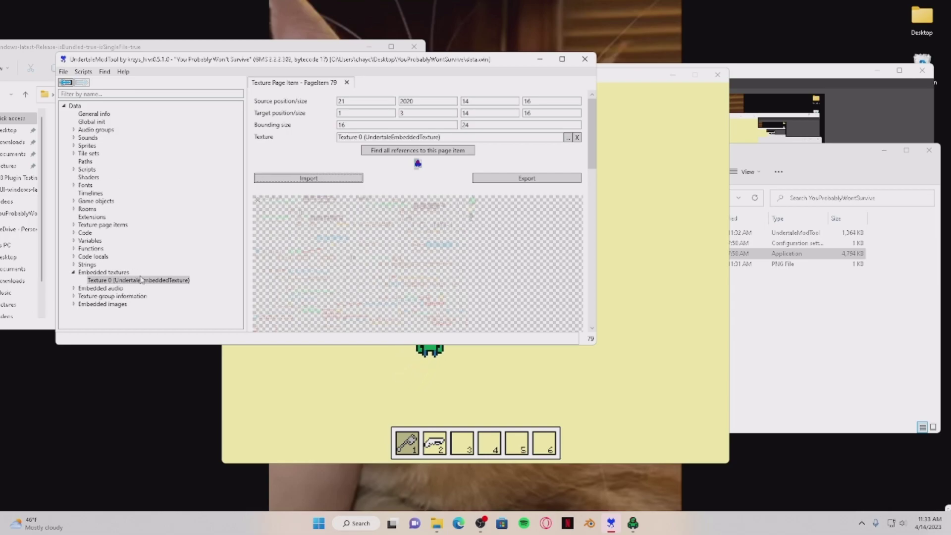
click(136, 280)
drag(579, 182, 586, 337)
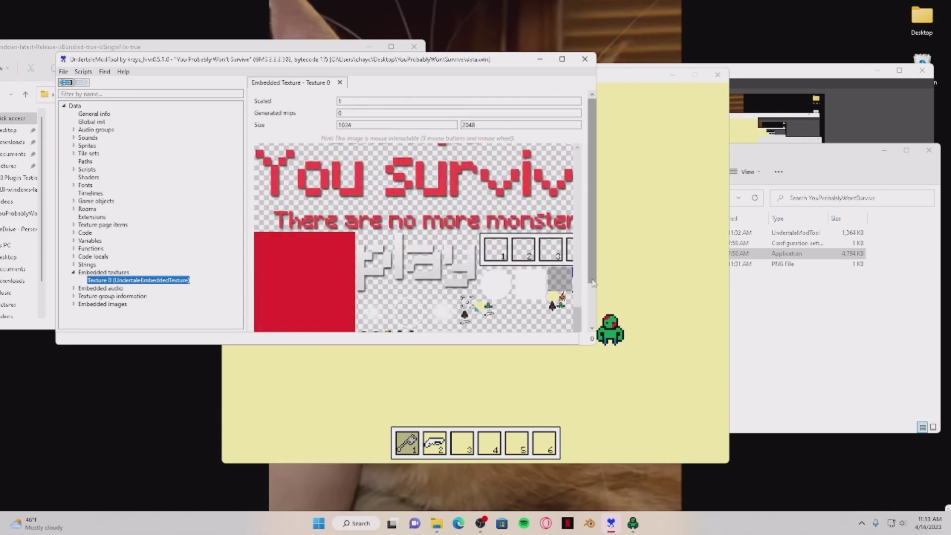
scroll(586, 327, down, 3)
scroll(586, 322, down, 1)
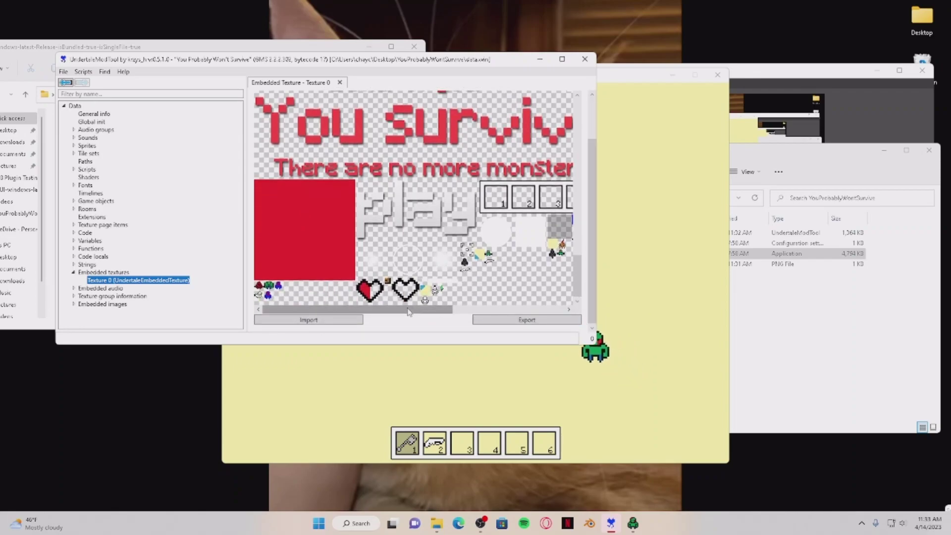
drag(401, 312, 525, 321)
drag(578, 265, 581, 258)
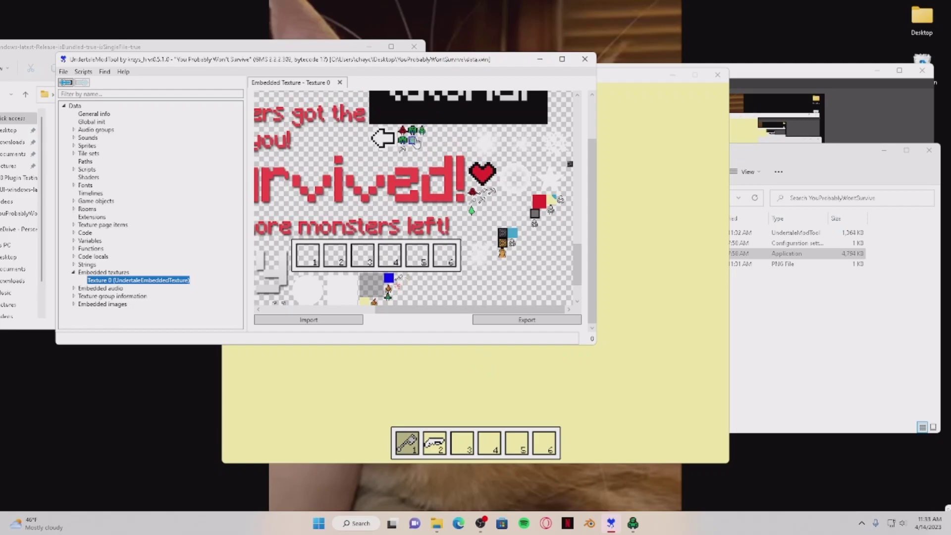
Quit UndertaleModTool without saving changes
click(585, 59)
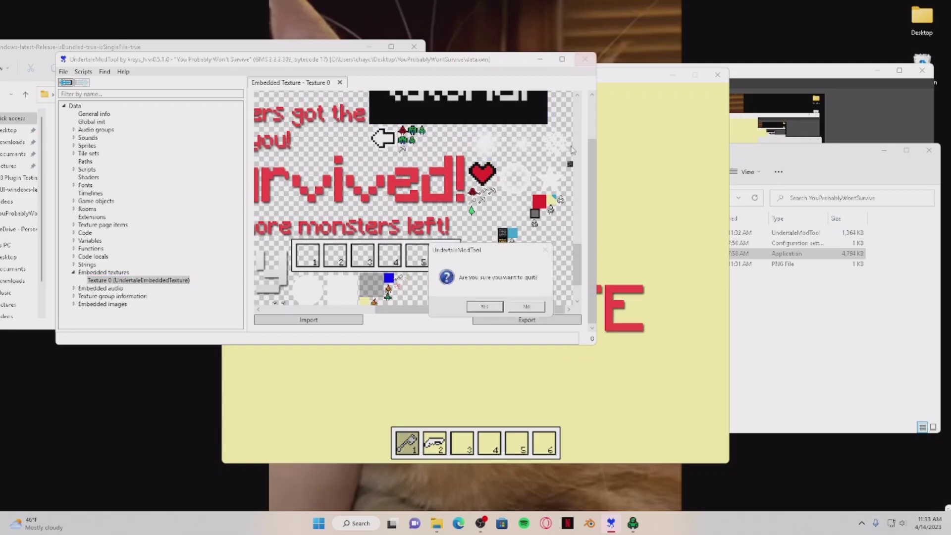
click(484, 307)
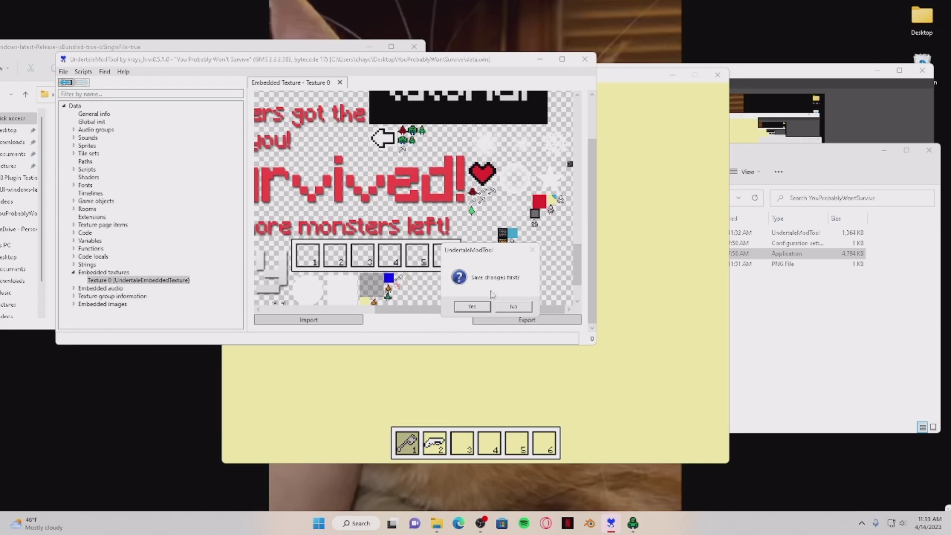
click(510, 307)
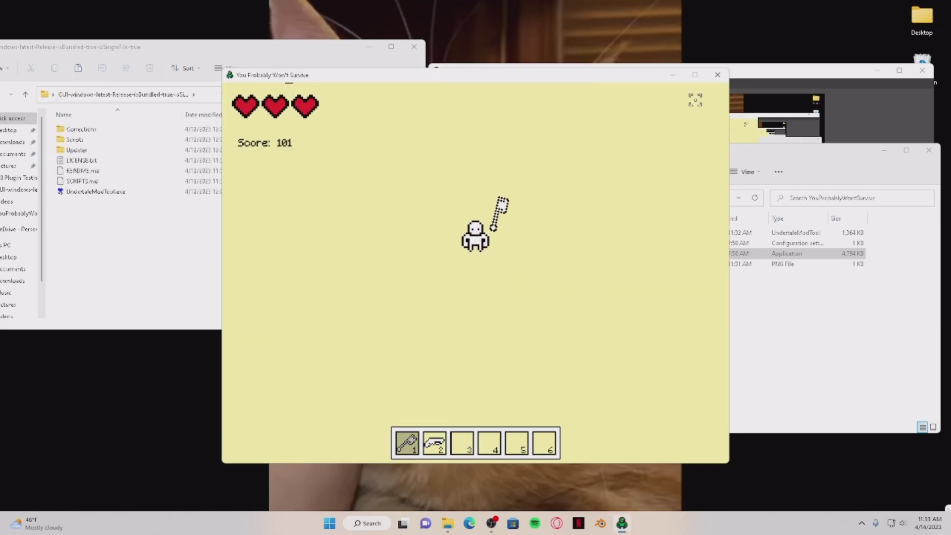